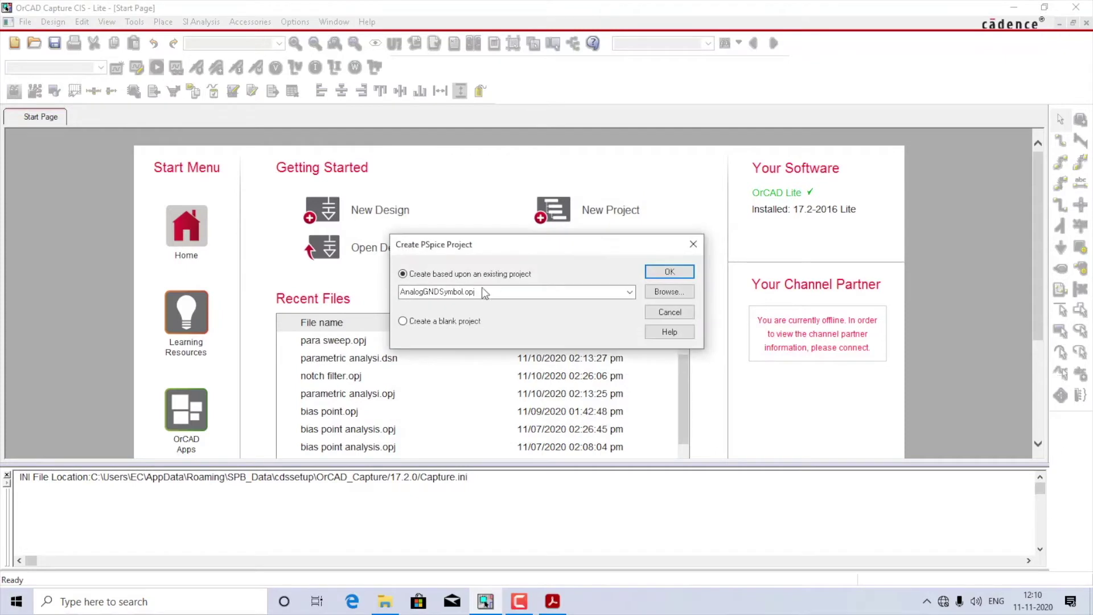
Create the PSpice project as a blank project.
left_click(434, 323)
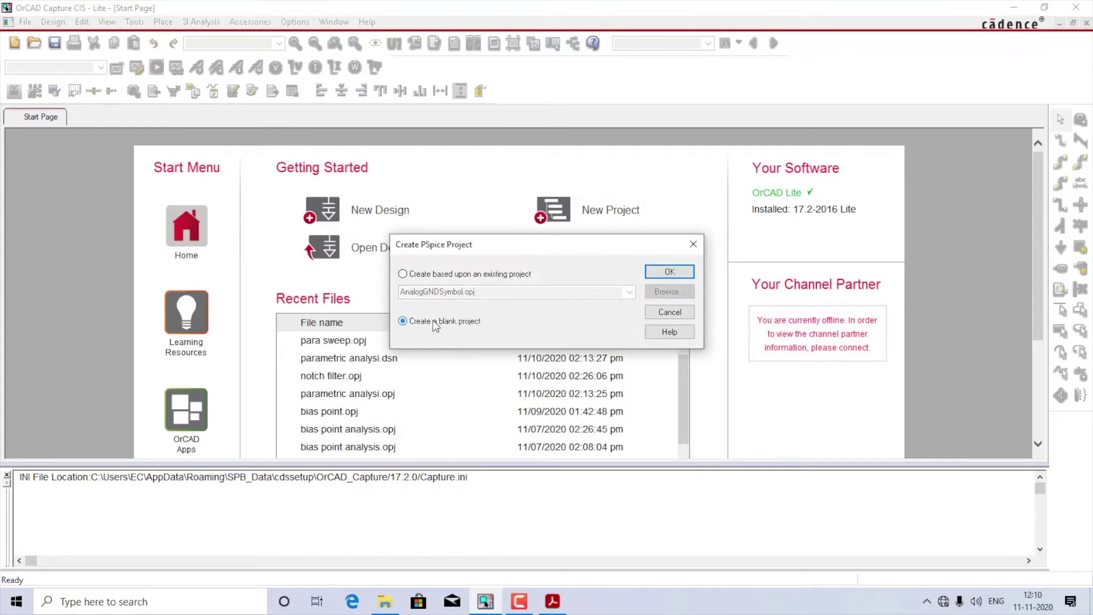
left_click(670, 273)
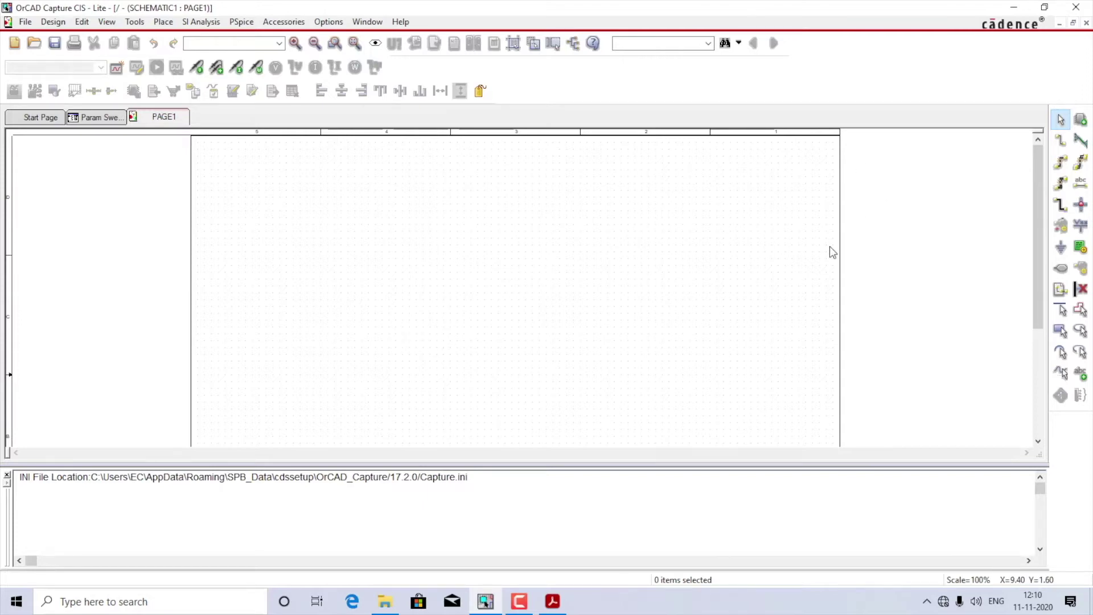
Place one VDC source from the SOURCE library on the left half of the schematic page.
key("p")
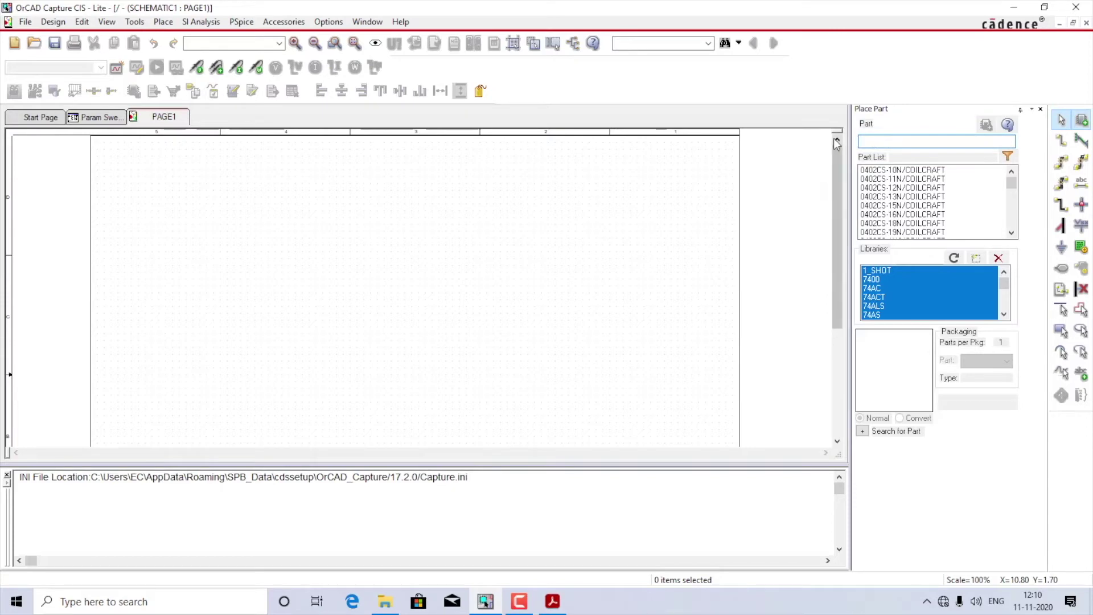
type("vdc")
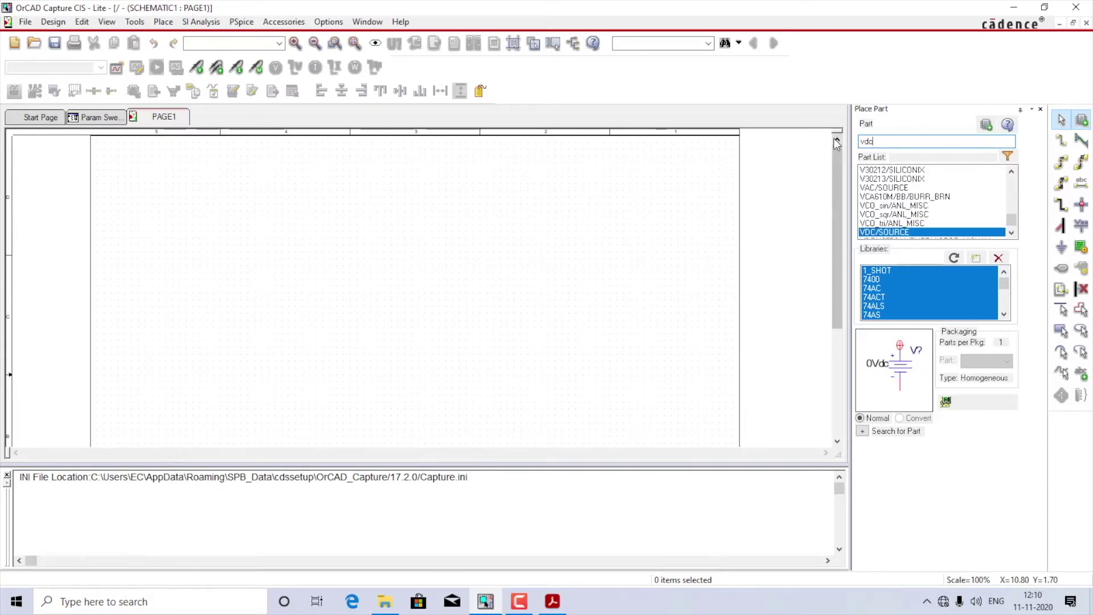
key("Return")
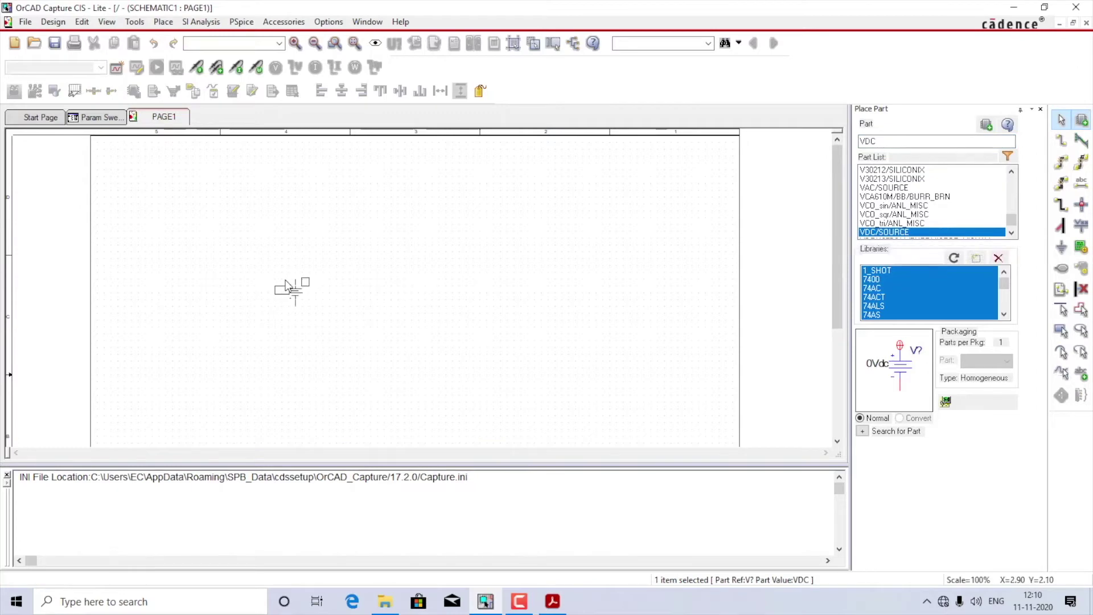
left_click(265, 281)
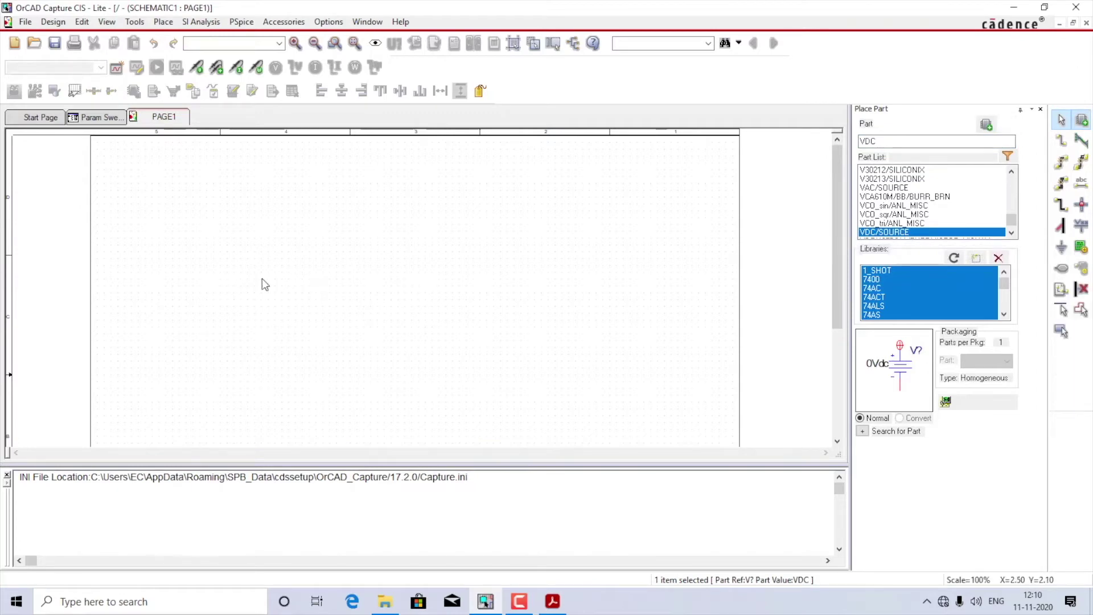
key("Escape")
Place two R/ANALOG resistors: one horizontal above and right of the source, one rotated vertical further right.
left_click(296, 43)
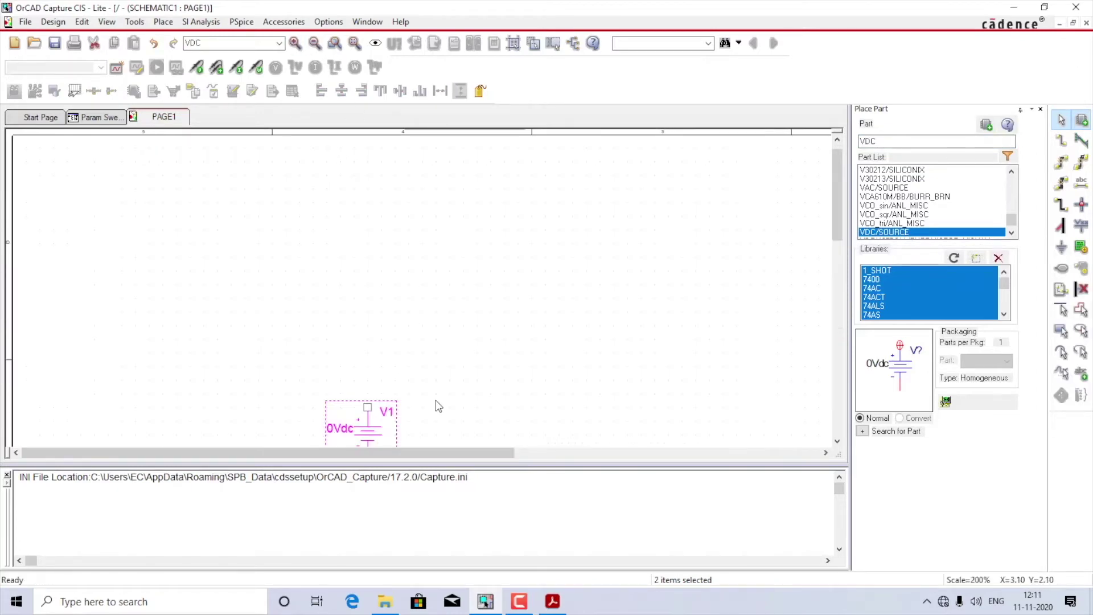
scroll(437, 424, "down", 1)
scroll(432, 456, "right", 2)
scroll(205, 372, "down", 2)
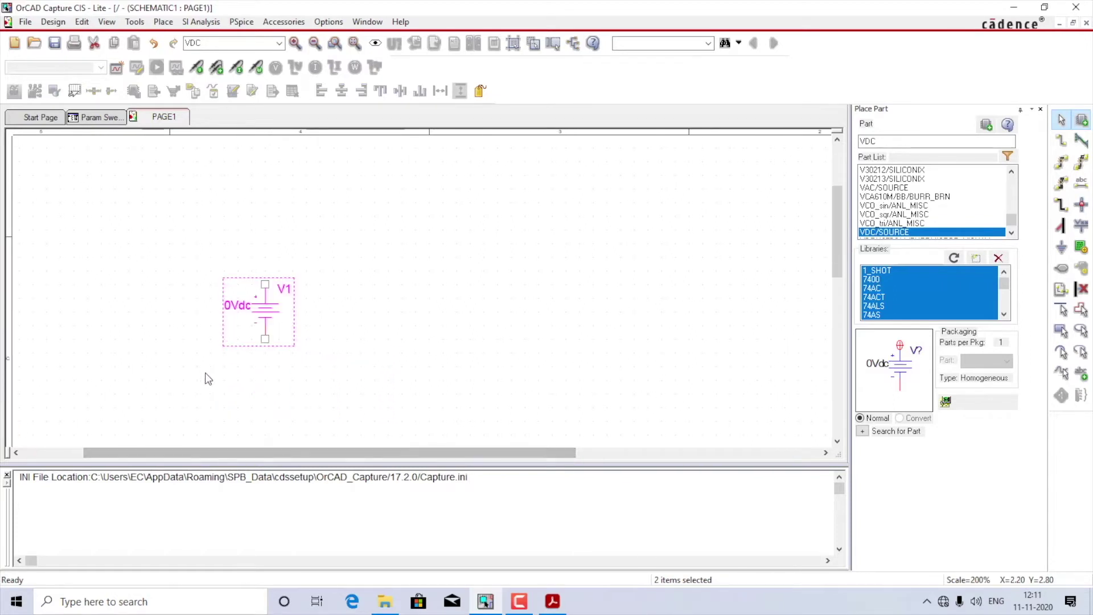
double_click(866, 141)
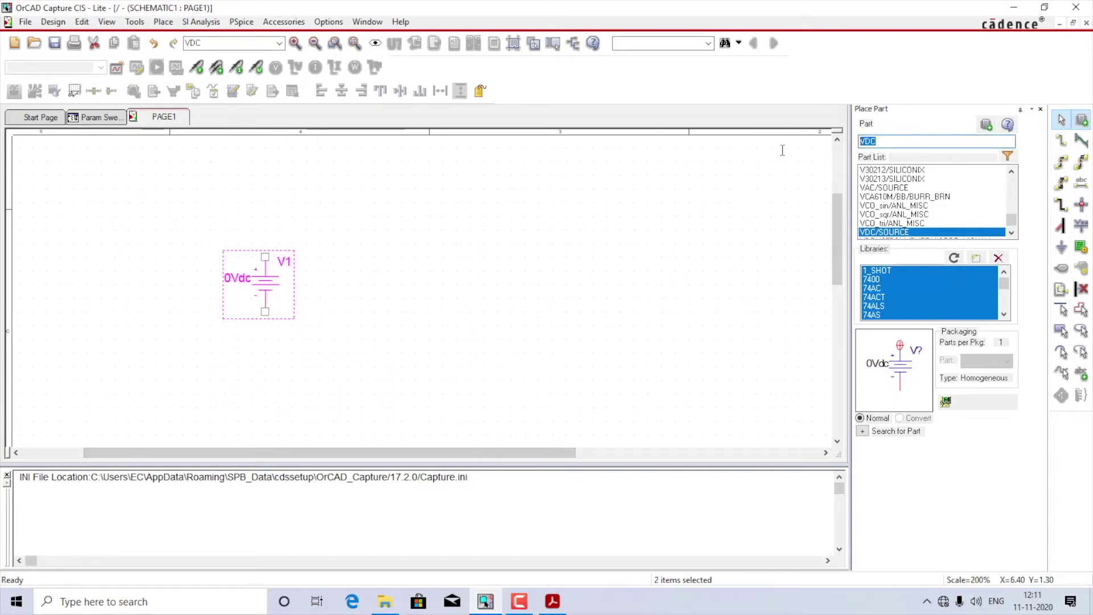
type("r")
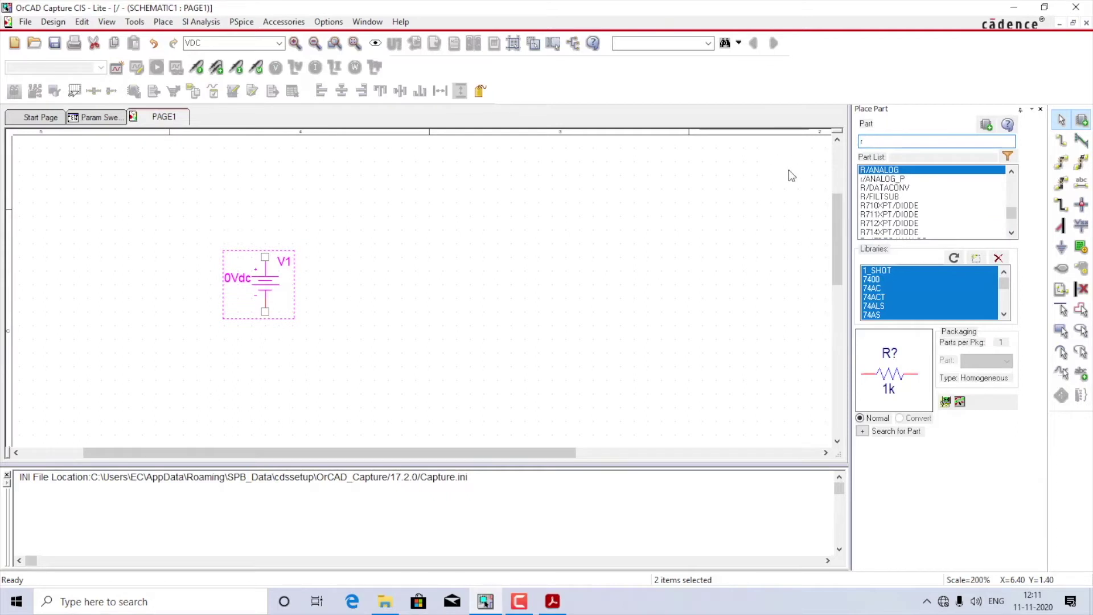
key("Return")
left_click(323, 211)
key("r")
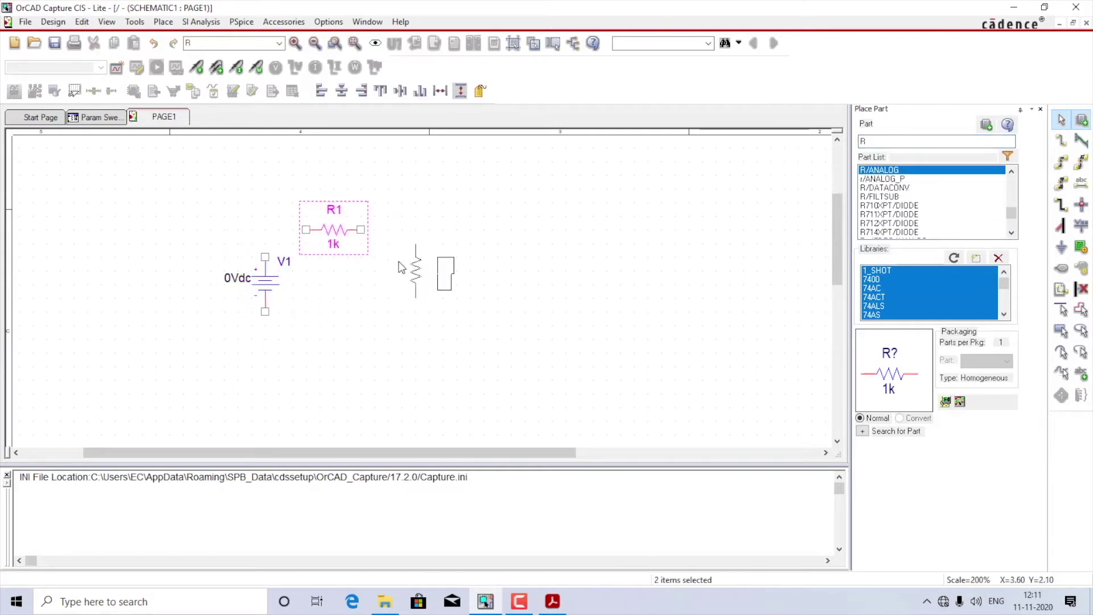
left_click(391, 275)
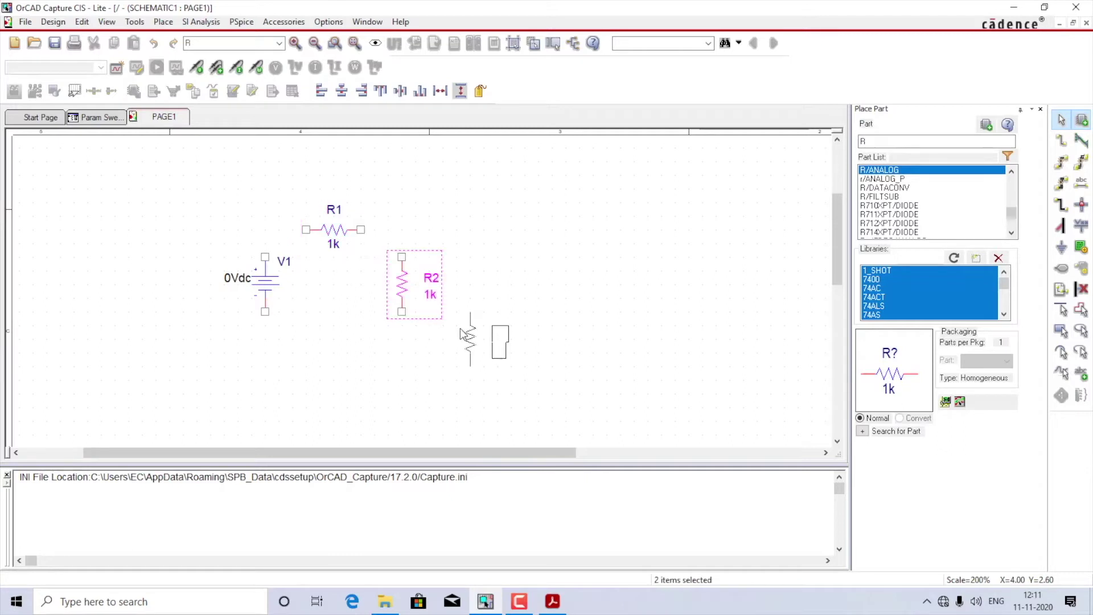
key("Escape")
left_click(133, 374)
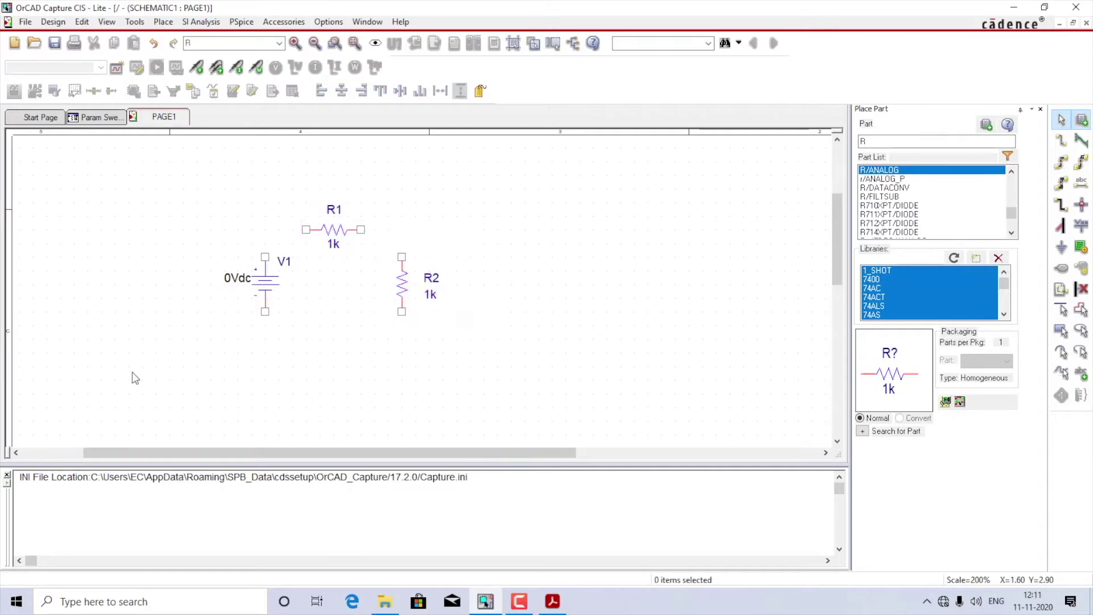
Set the DC source's value to 10V and move its V1 label above the value text.
double_click(234, 279)
type("10")
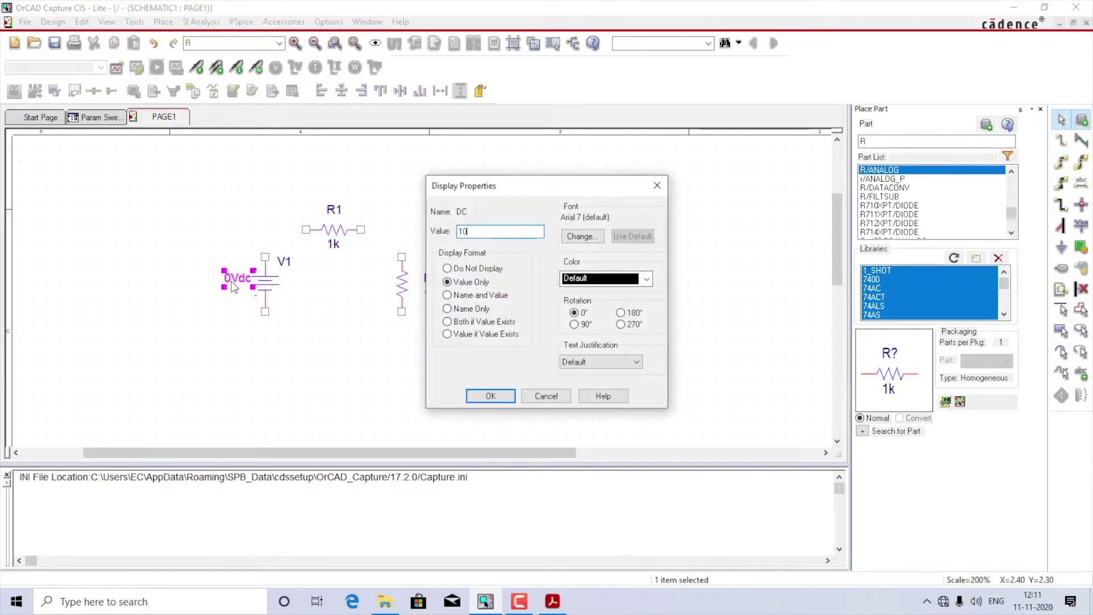
type("V")
key("Return")
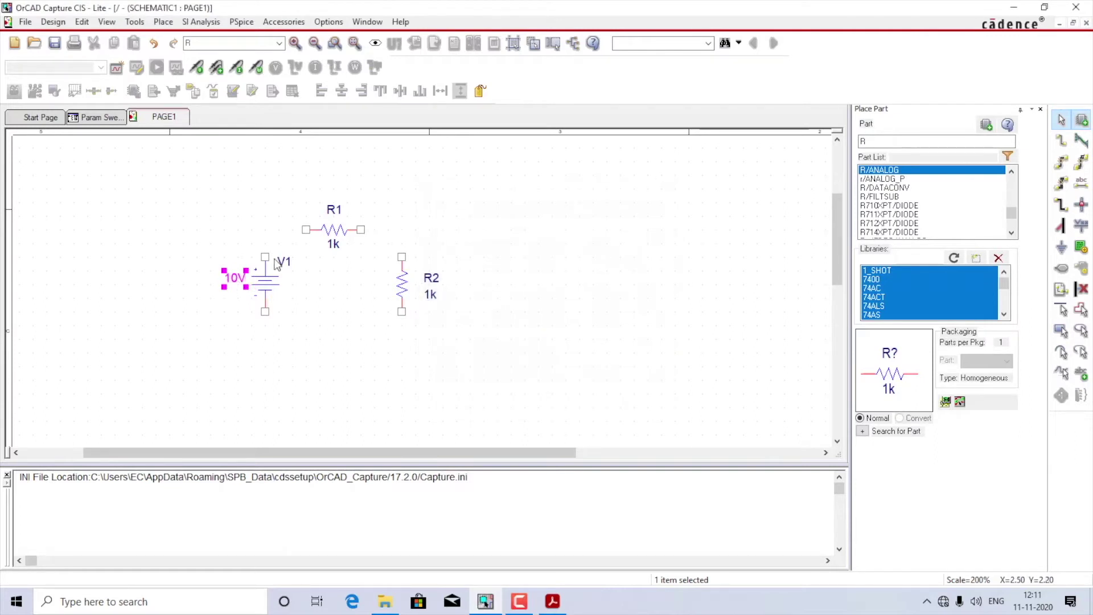
left_click_drag(283, 262, 231, 250)
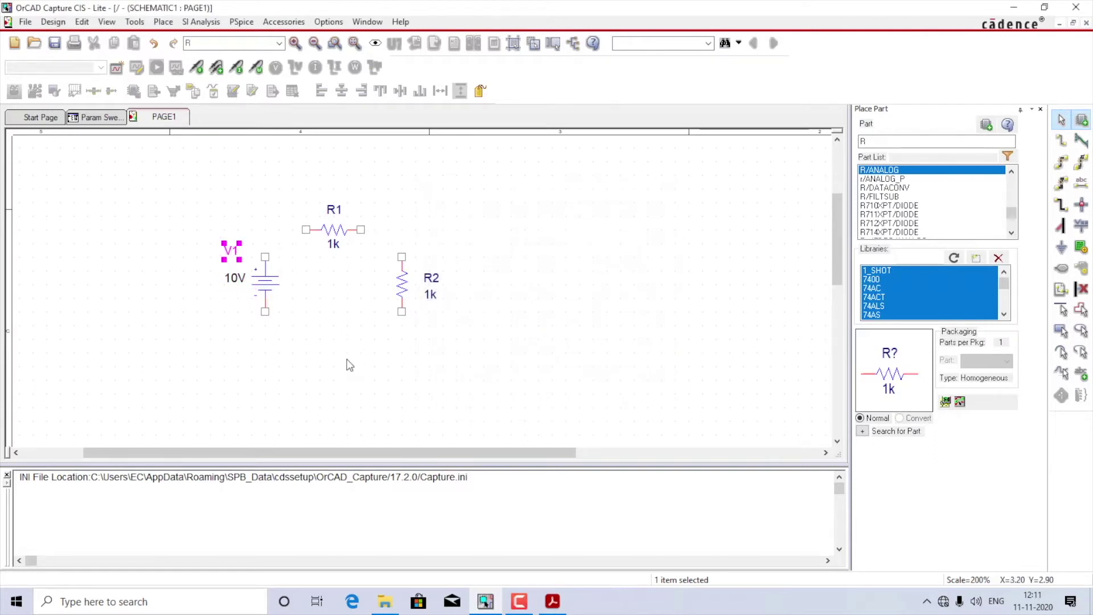
left_click(323, 301)
Wire the source's positive terminal to R1 and R1's other end to the upper pin of R2.
key("w")
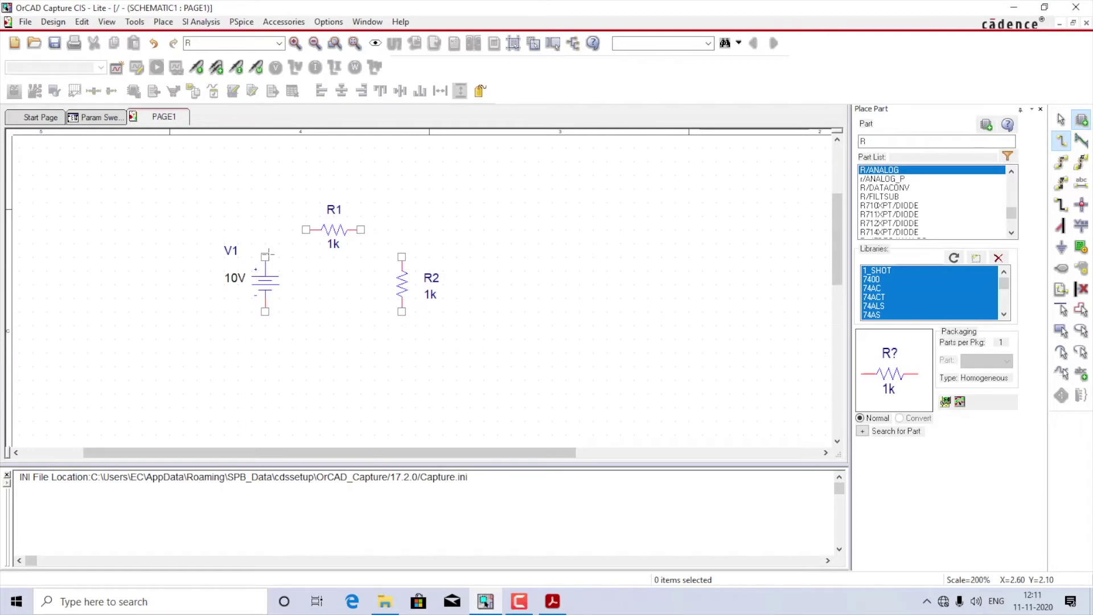
left_click(265, 257)
left_click(306, 228)
left_click(360, 230)
left_click(402, 256)
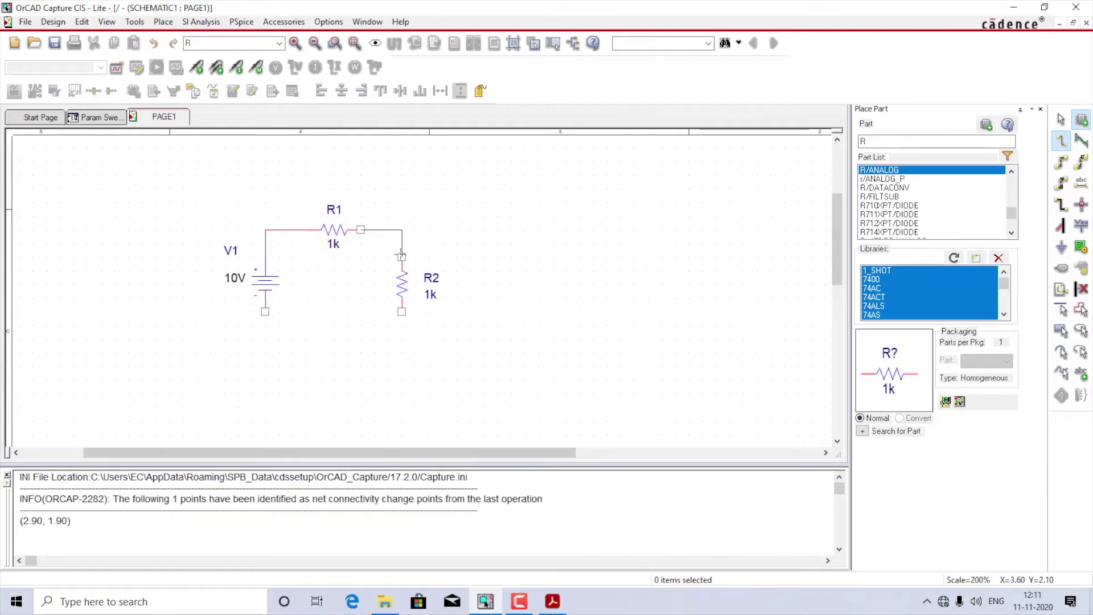
key("Escape")
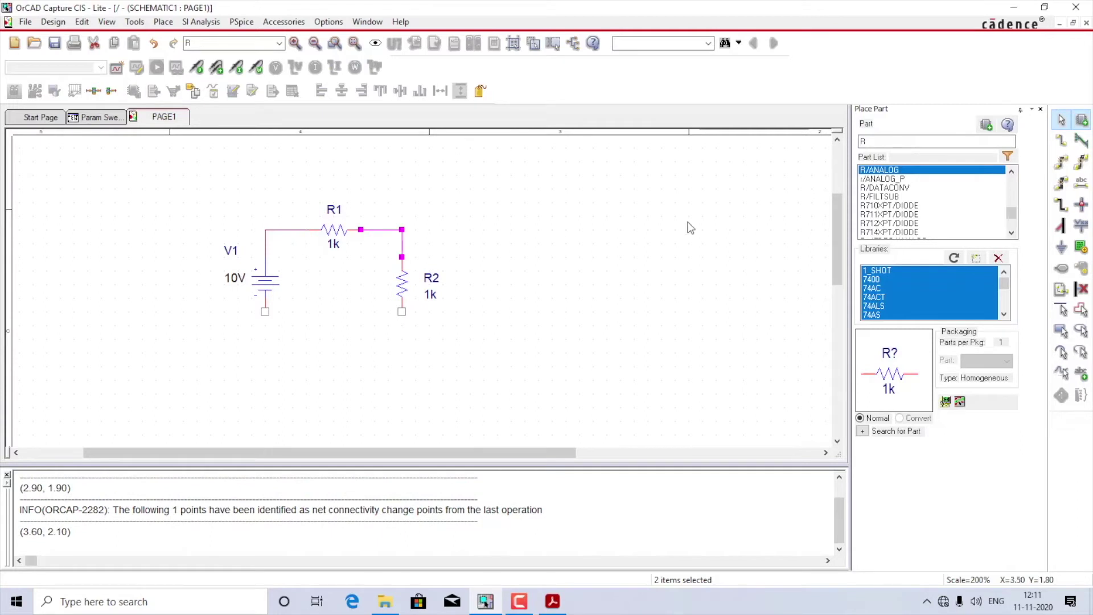
Place 0/CAPSYM ground symbols on the lower pin of R2 and the source's negative terminal.
left_click(1061, 247)
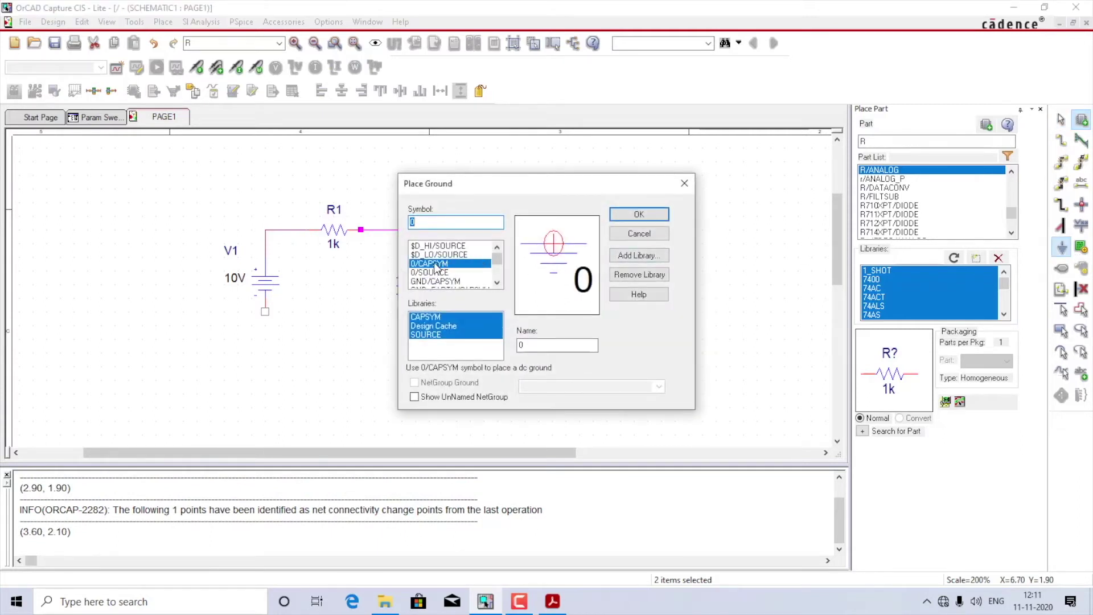
key("Return")
left_click(403, 326)
left_click(266, 325)
key("Escape")
left_click(582, 323)
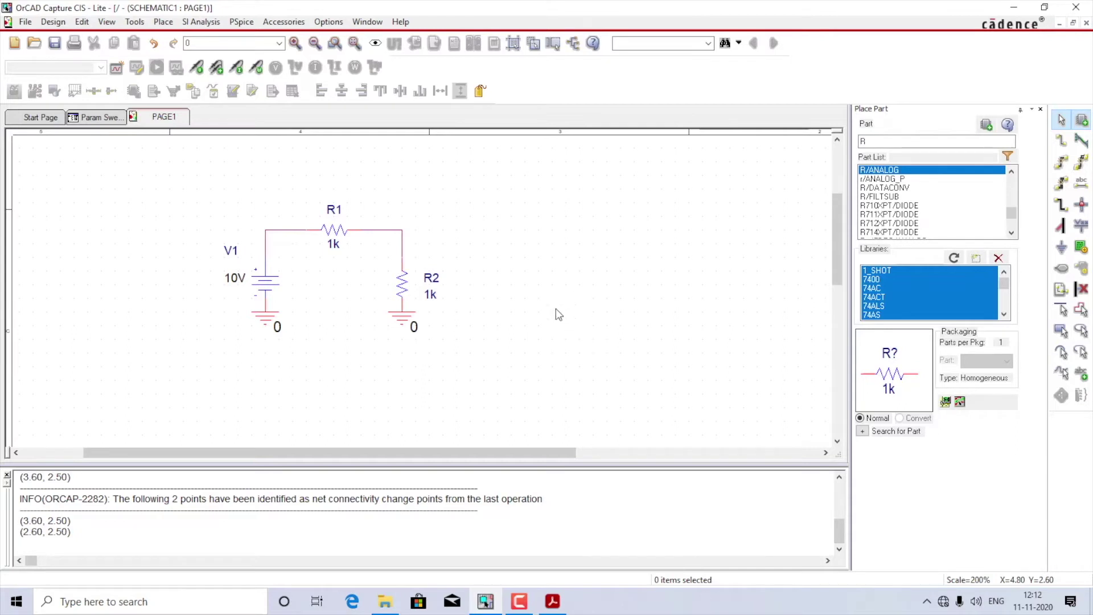
Place a PARAM/SPECIAL part in the empty area to the upper right of the circuit.
type("param")
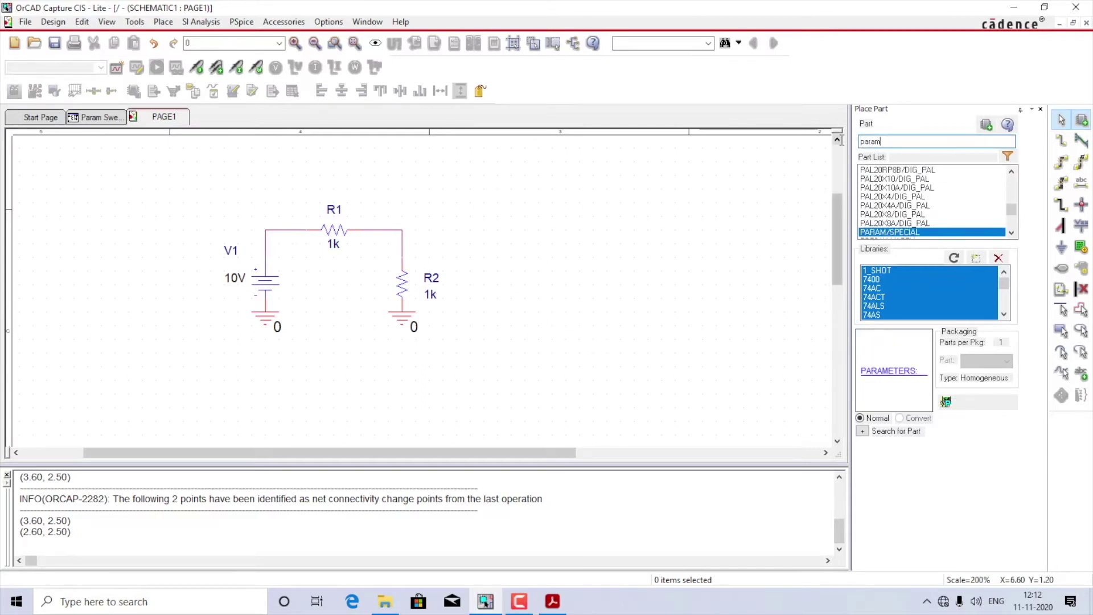
key("Return")
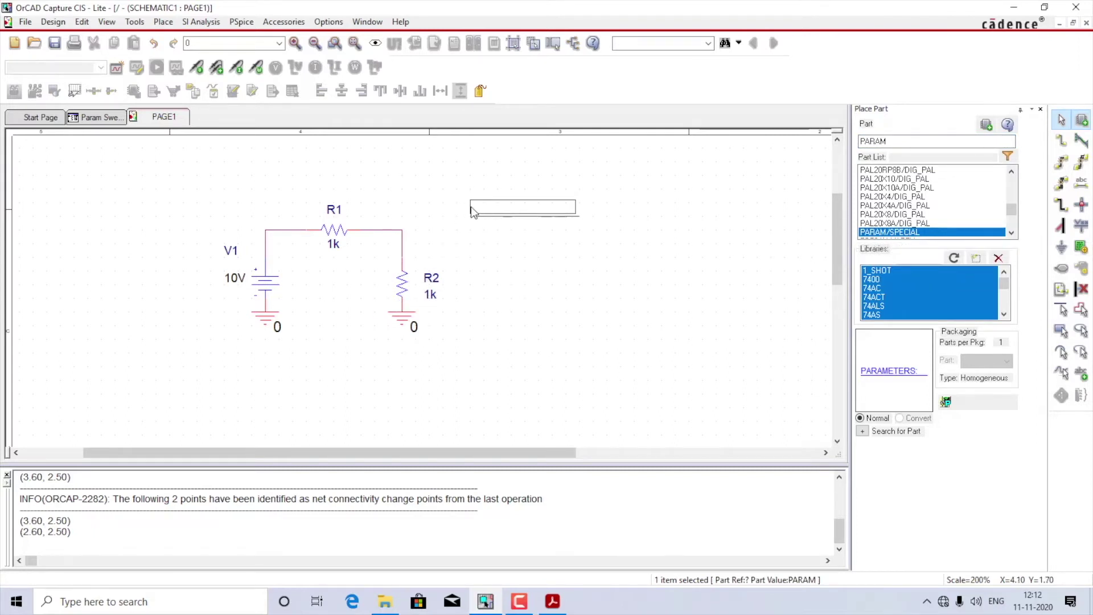
left_click(478, 210)
key("Escape")
Rename the series resistor R1 to RS and the load resistor R2 to RL.
double_click(334, 210)
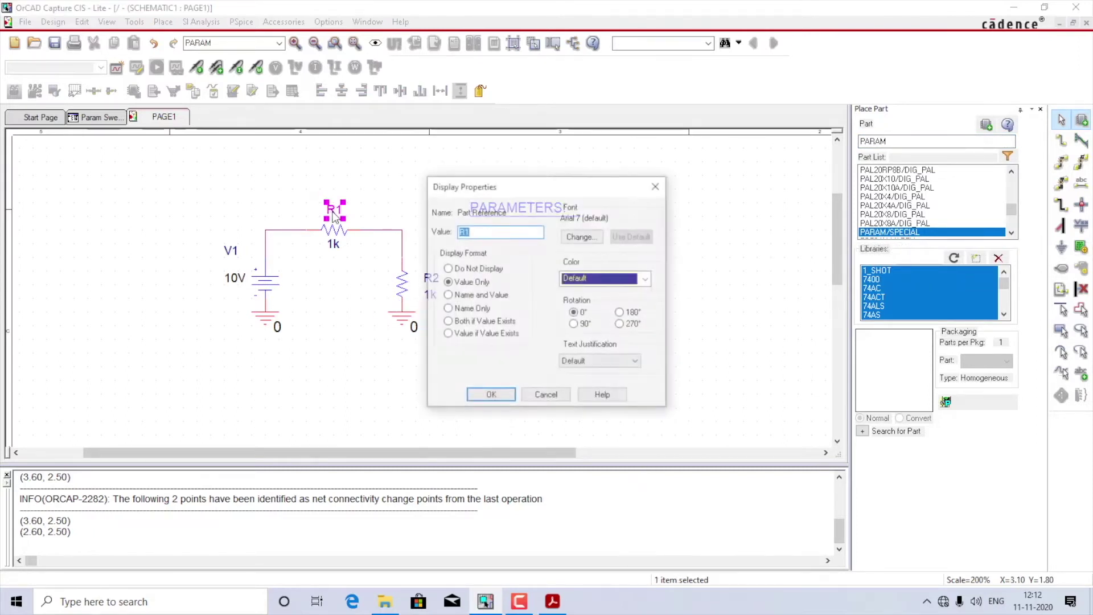
type("RS")
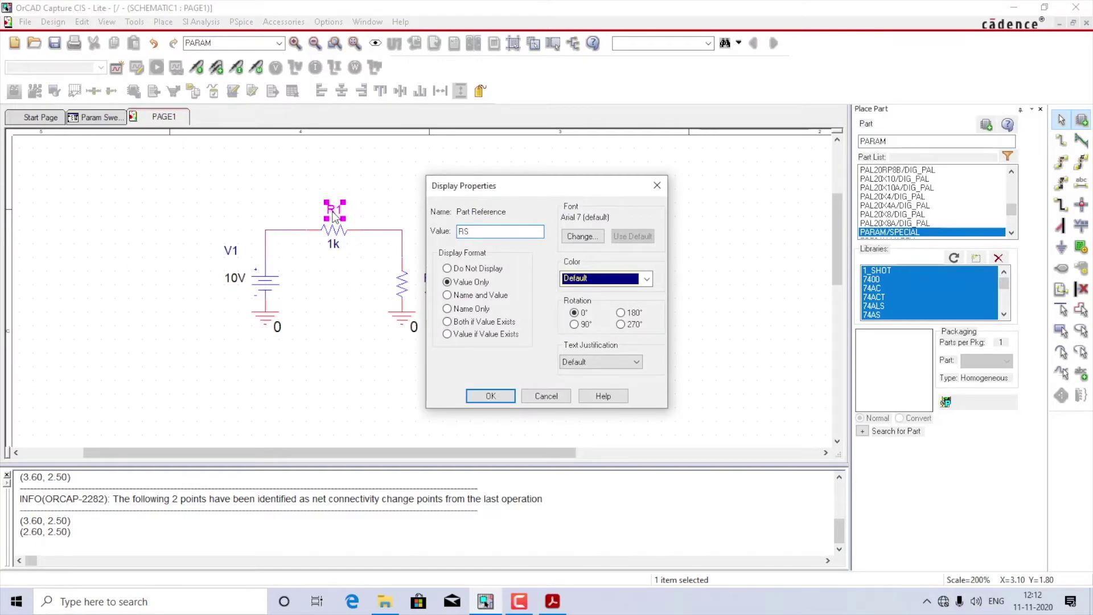
left_click(488, 396)
double_click(433, 279)
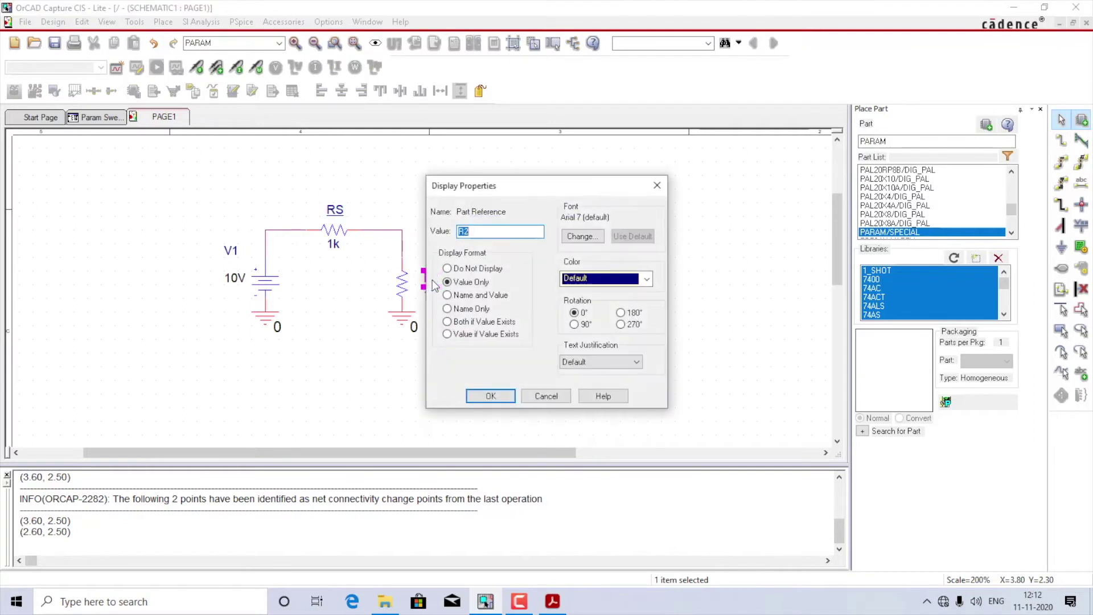
type("R")
key("Return")
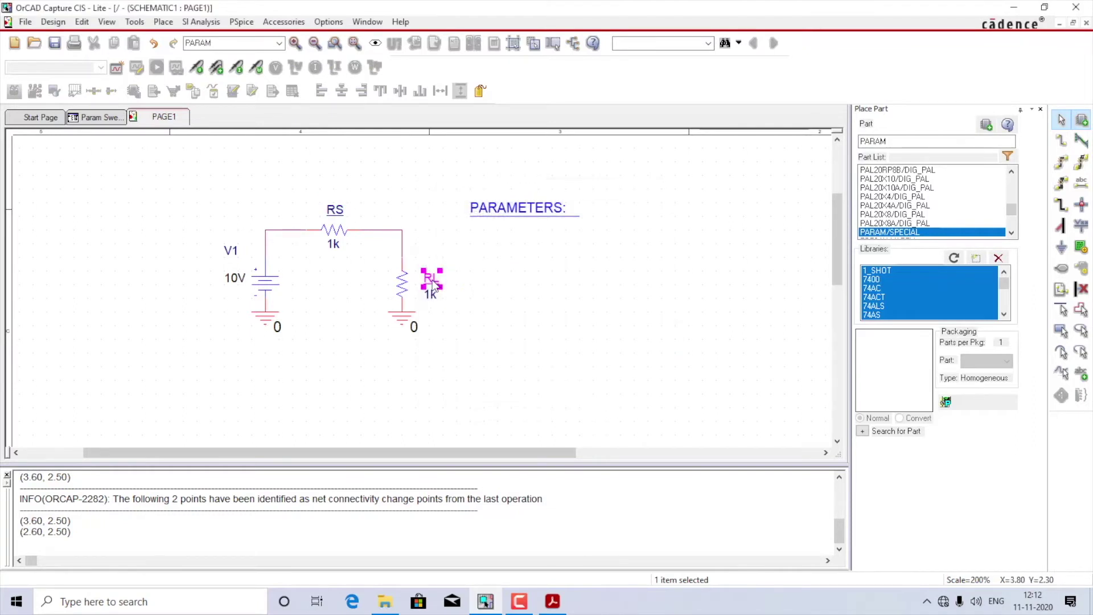
left_click(505, 324)
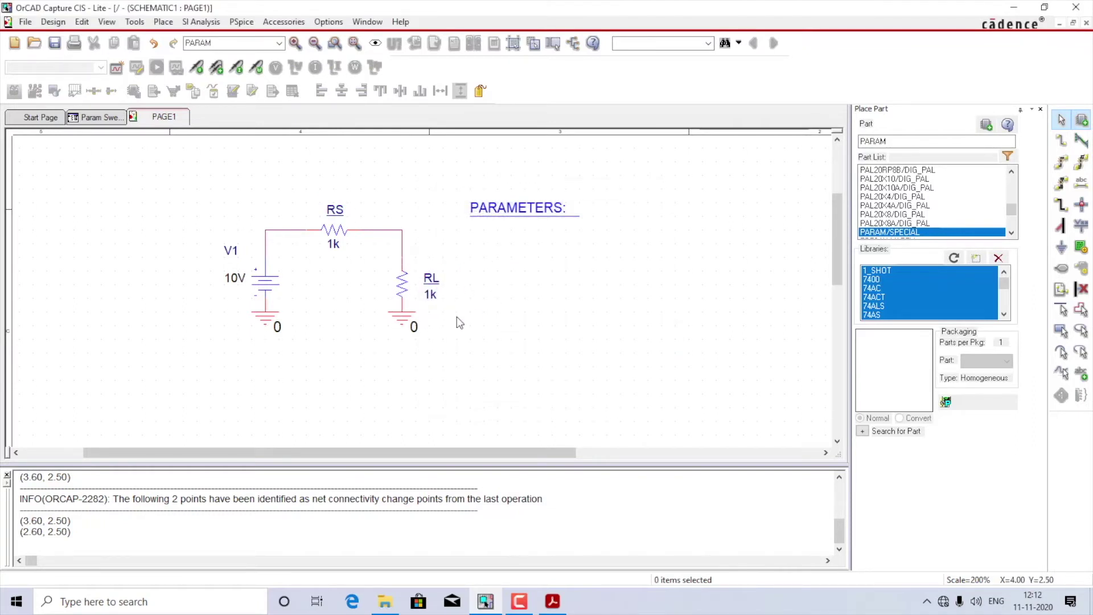
Set the value of resistor RL to the parameter expression {R_var}.
double_click(428, 297)
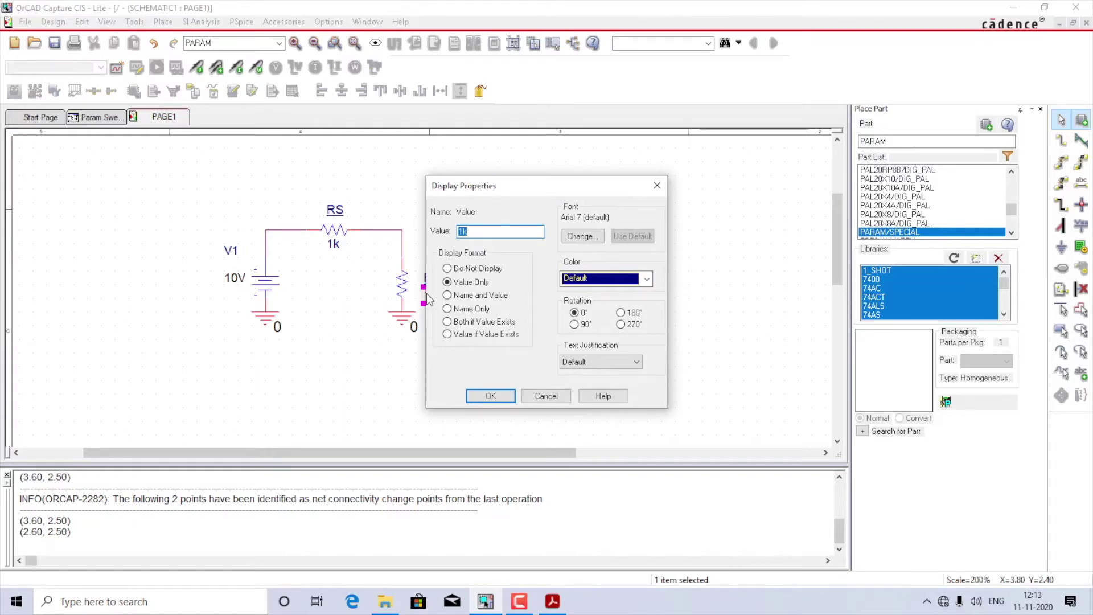
type("{R_")
left_click(489, 396)
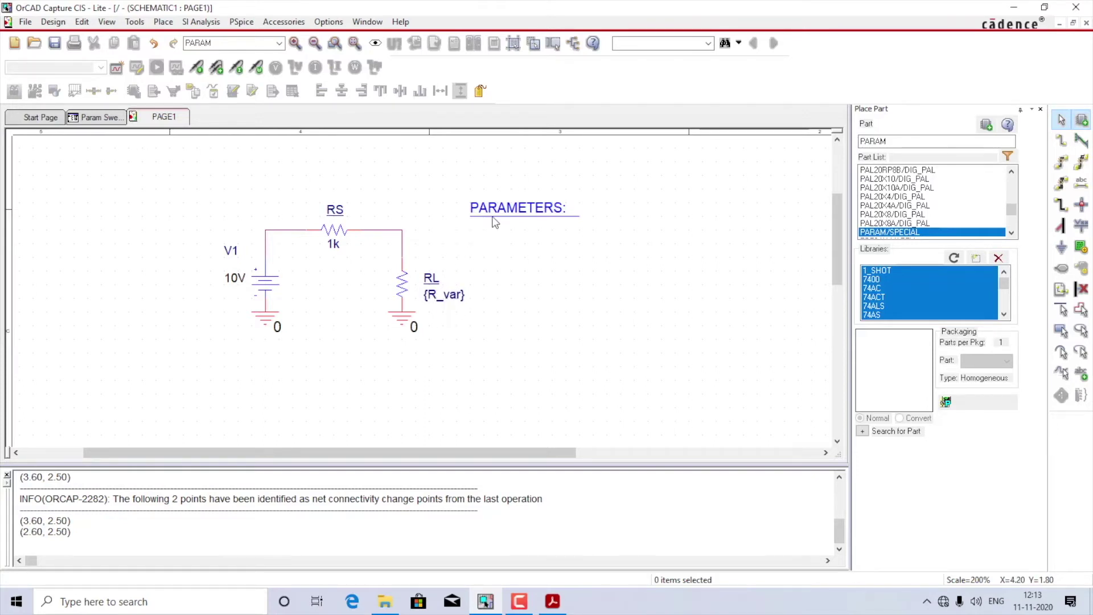
Add a new property named R_var with the value 10k to the PARAMETERS part.
double_click(525, 206)
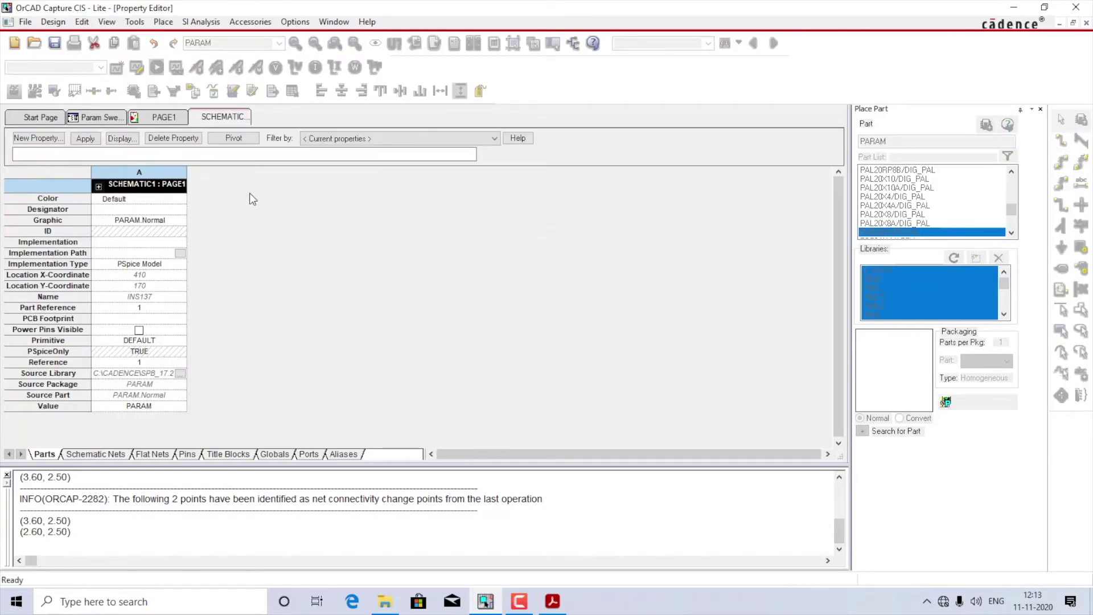
left_click(38, 138)
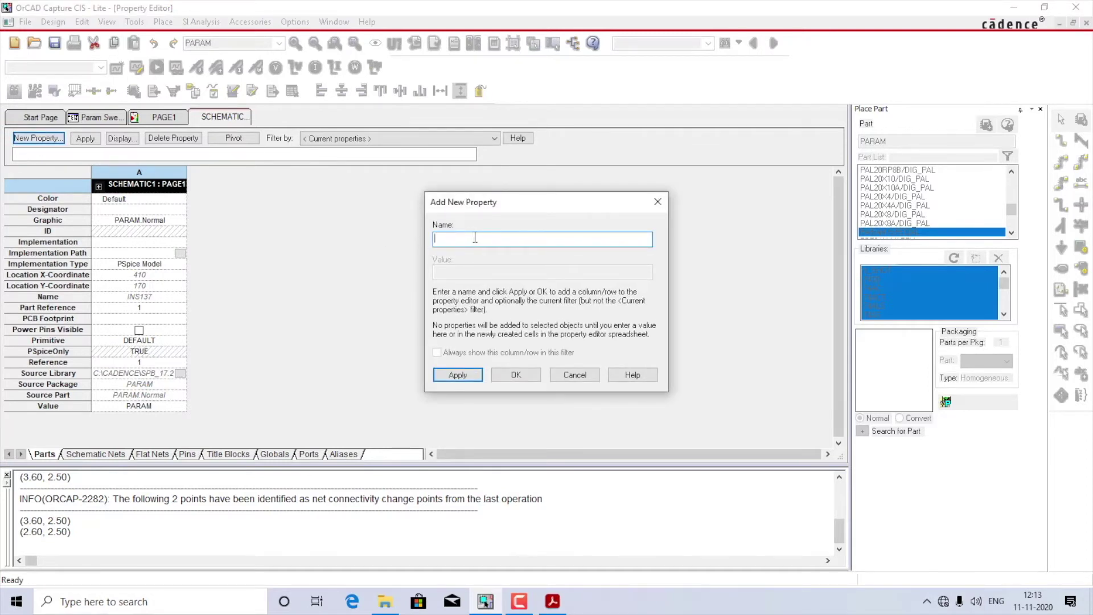
type("R_var")
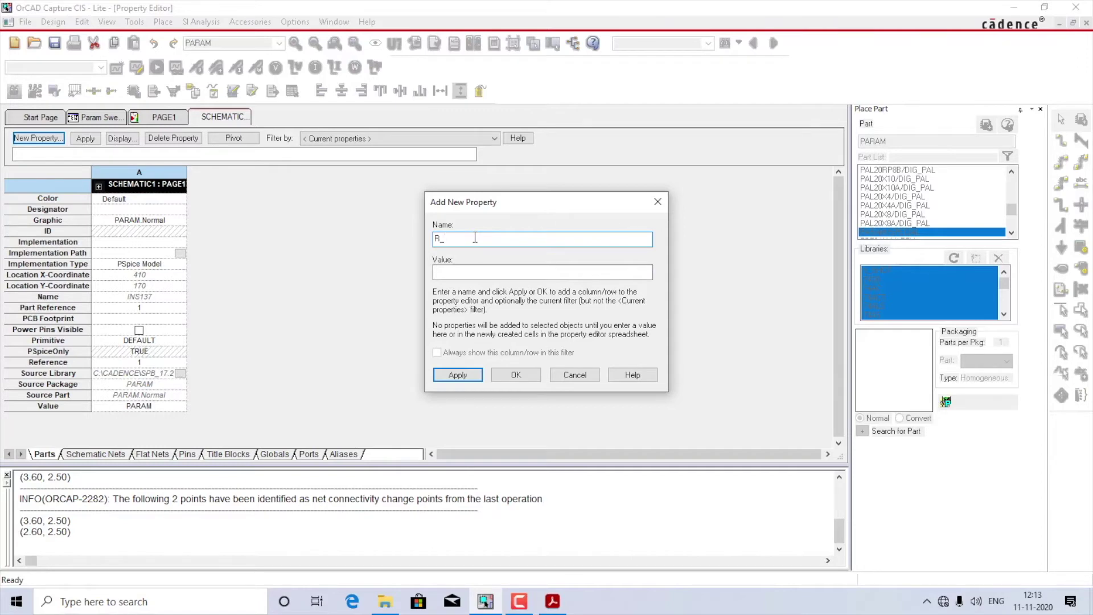
left_click(490, 274)
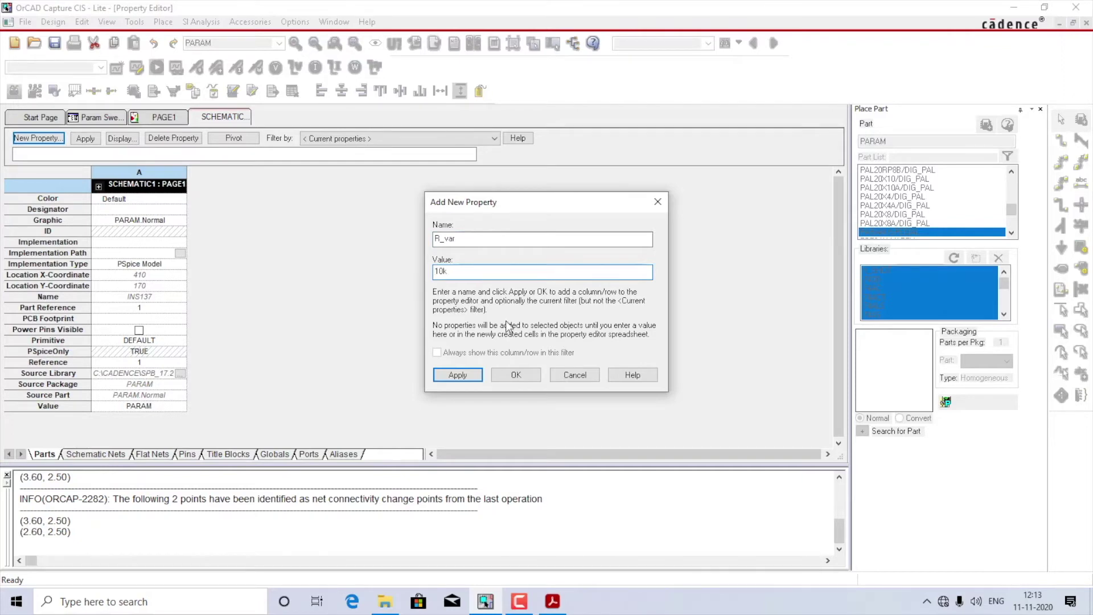
left_click(468, 374)
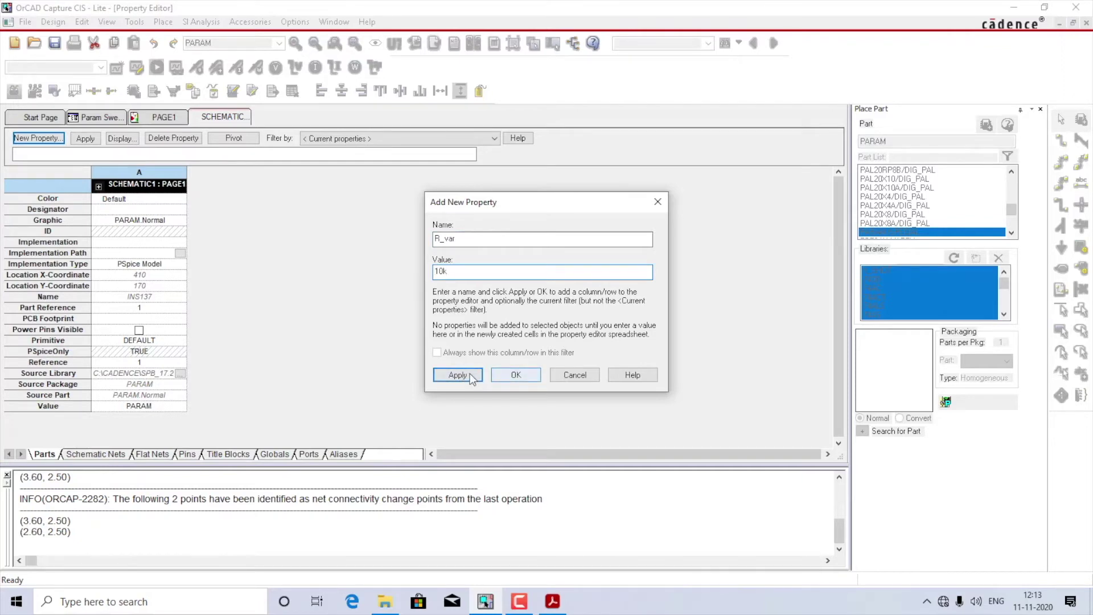
Display the R_var property as name and value on the schematic and close the property editor.
left_click(575, 375)
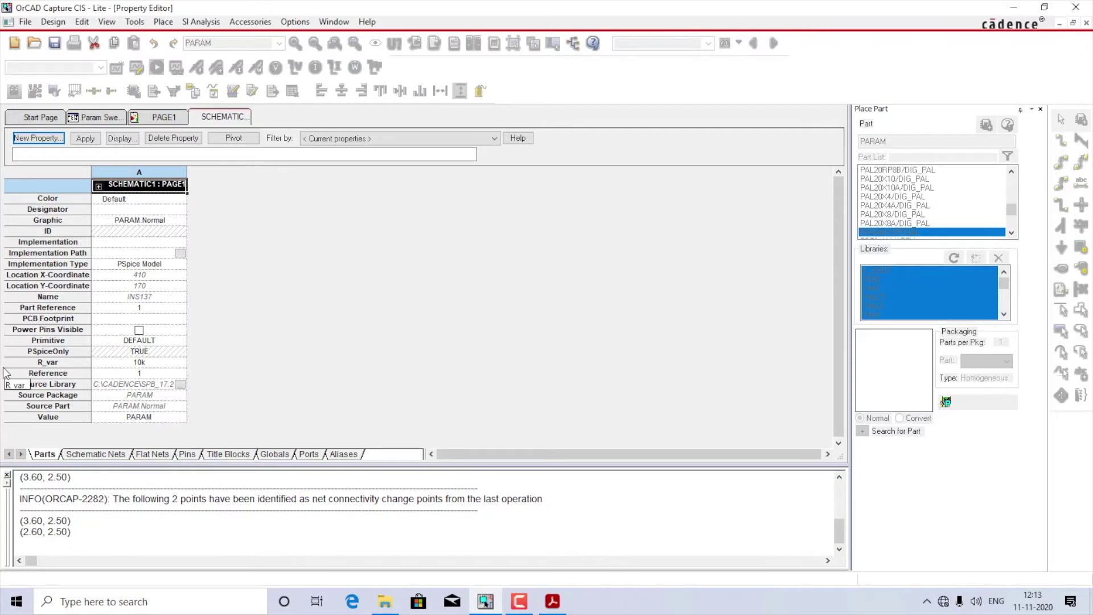
left_click(21, 362)
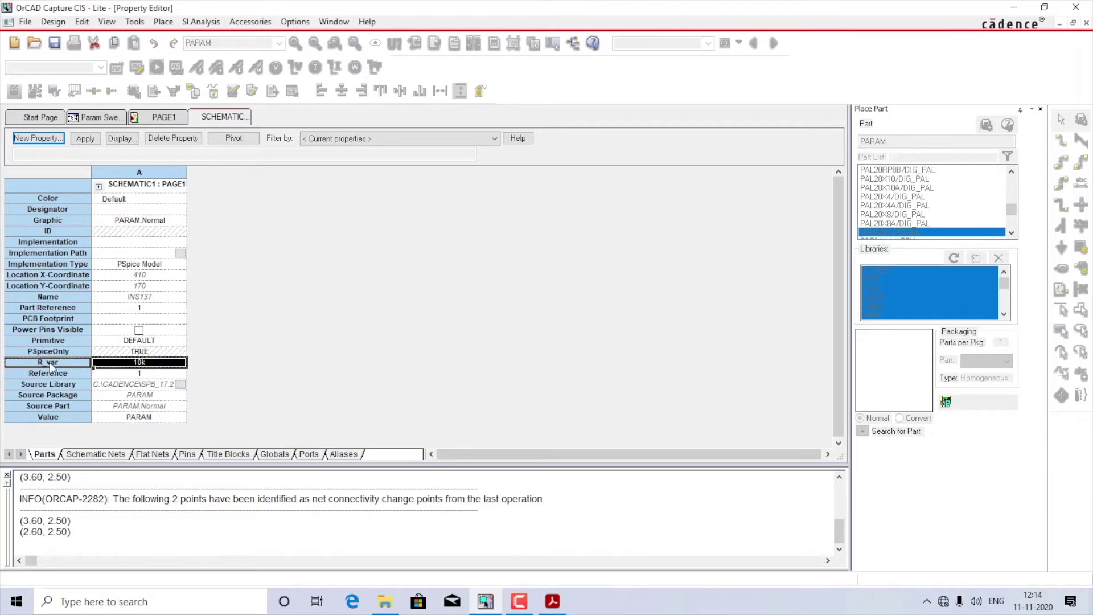
left_click(121, 139)
left_click(501, 297)
left_click(498, 396)
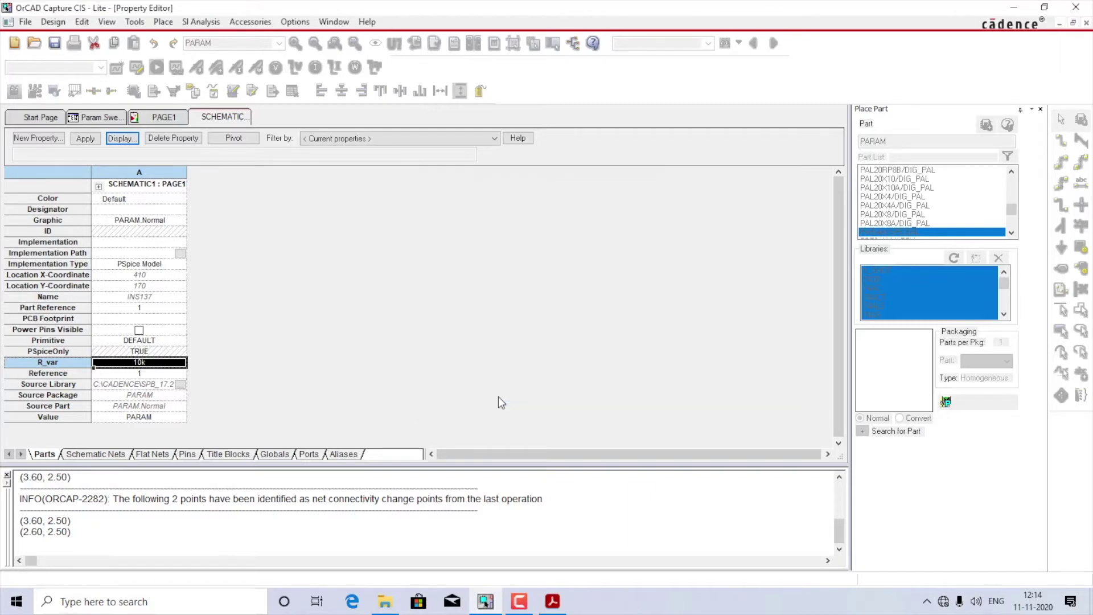
right_click(233, 121)
left_click(259, 196)
left_click(536, 268)
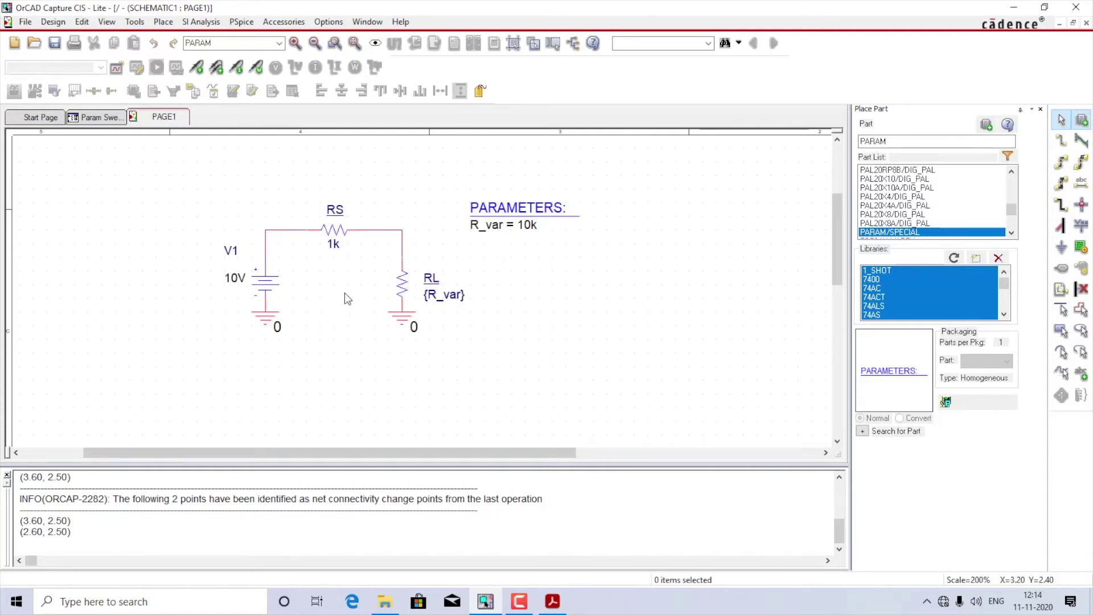
Create a new simulation profile named "param sweep" and bring its simulation settings into view.
left_click(238, 29)
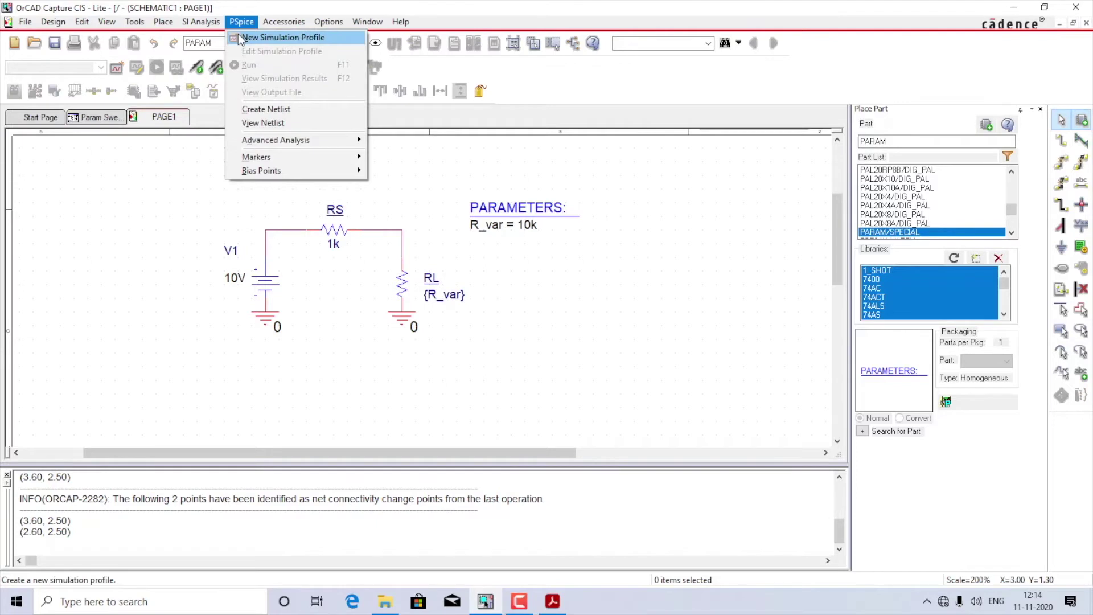
left_click(239, 37)
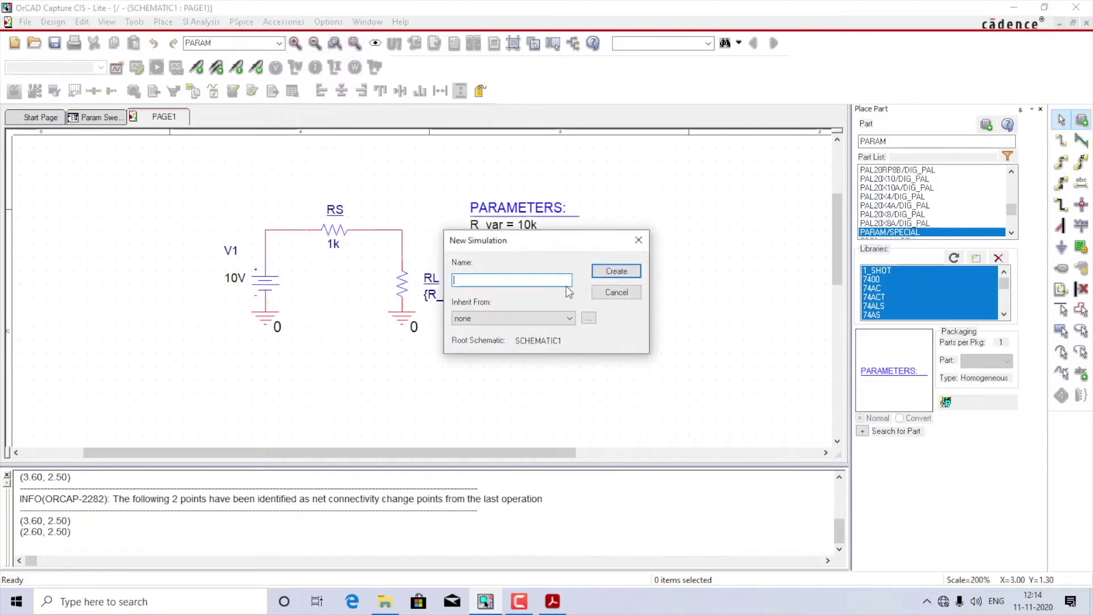
type("param sweep")
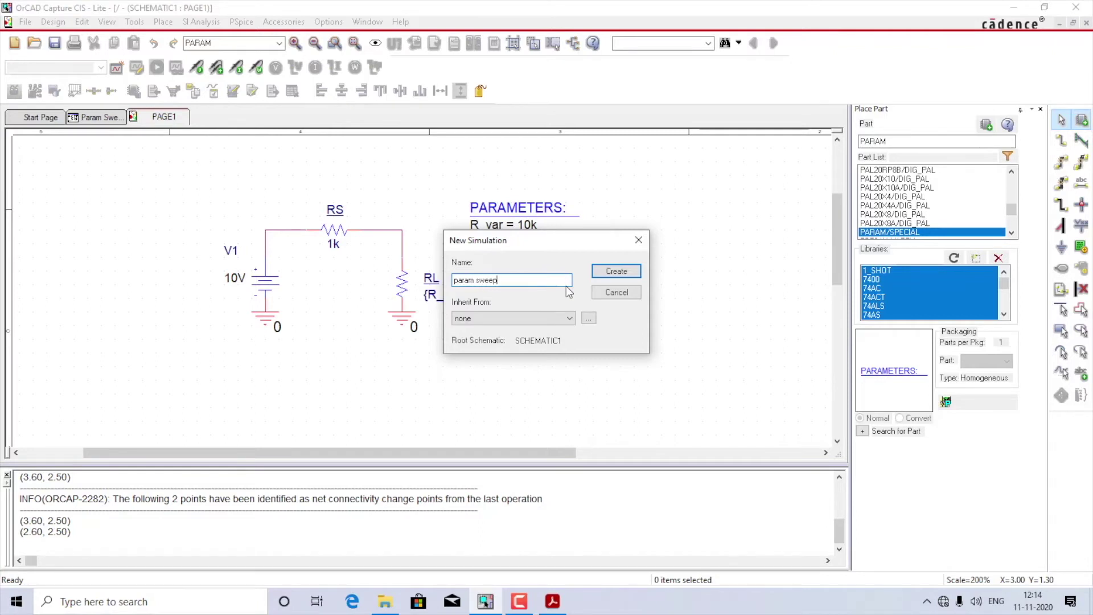
left_click(616, 271)
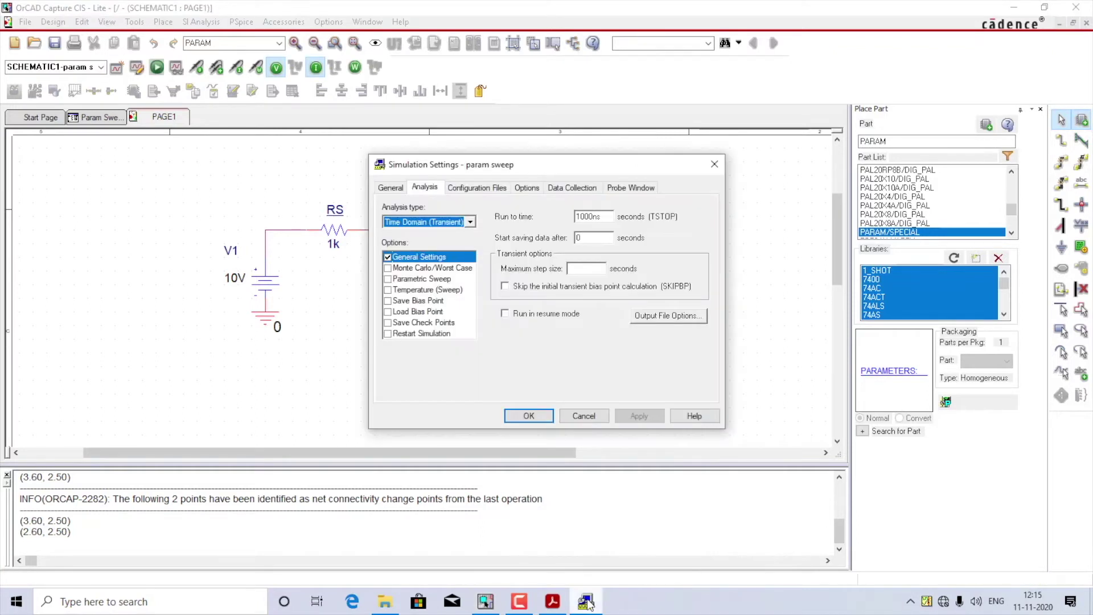
left_click(586, 601)
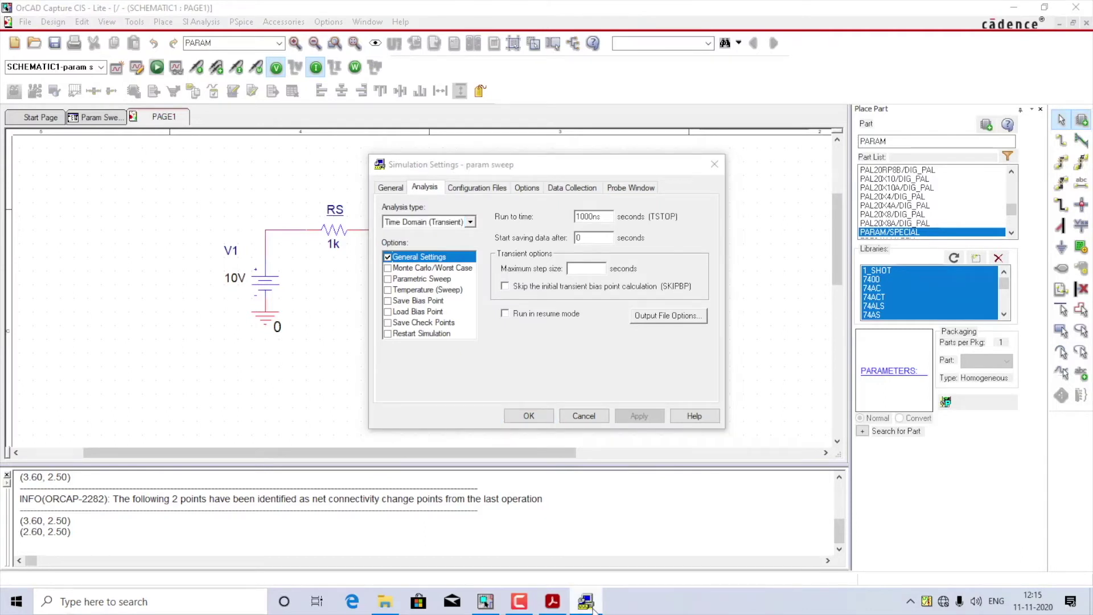
Set the analysis type of the param sweep profile to DC Sweep.
left_click(431, 222)
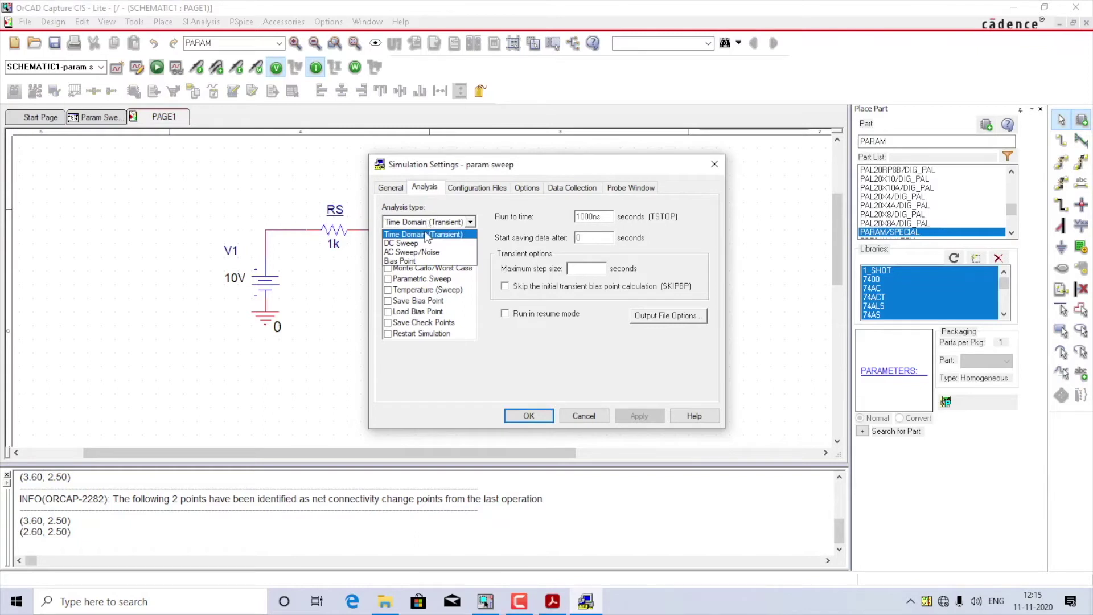
left_click(426, 243)
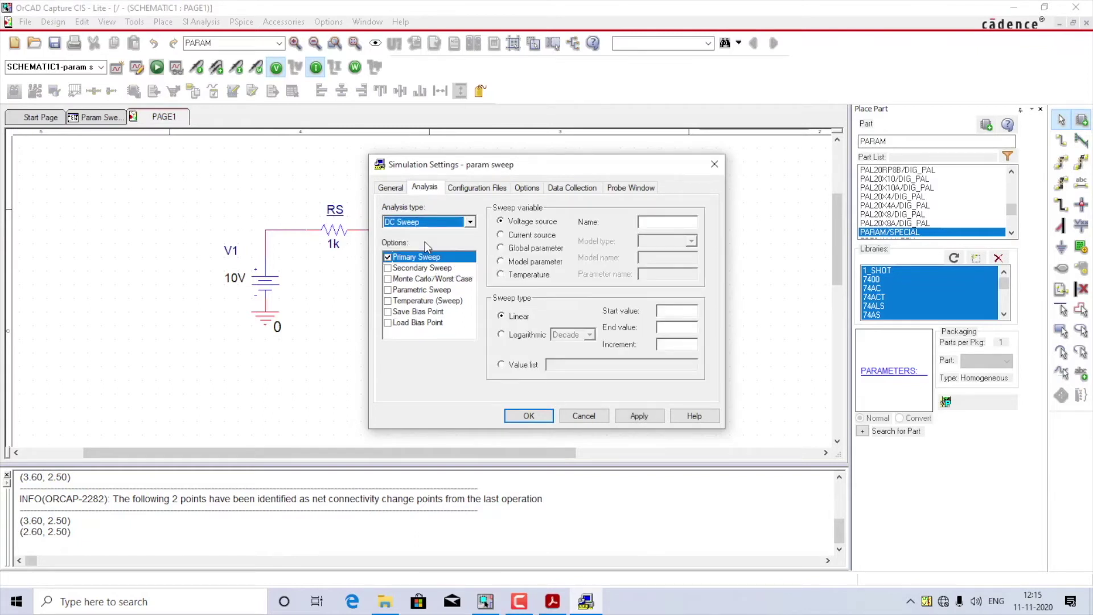
left_click_drag(461, 165, 592, 143)
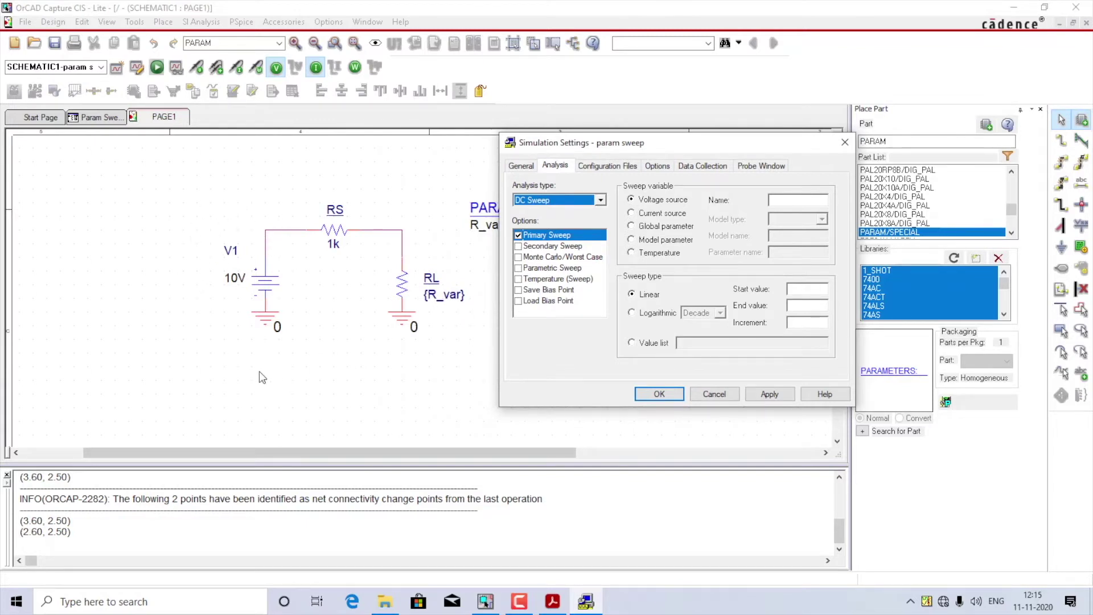
left_click_drag(550, 147, 457, 155)
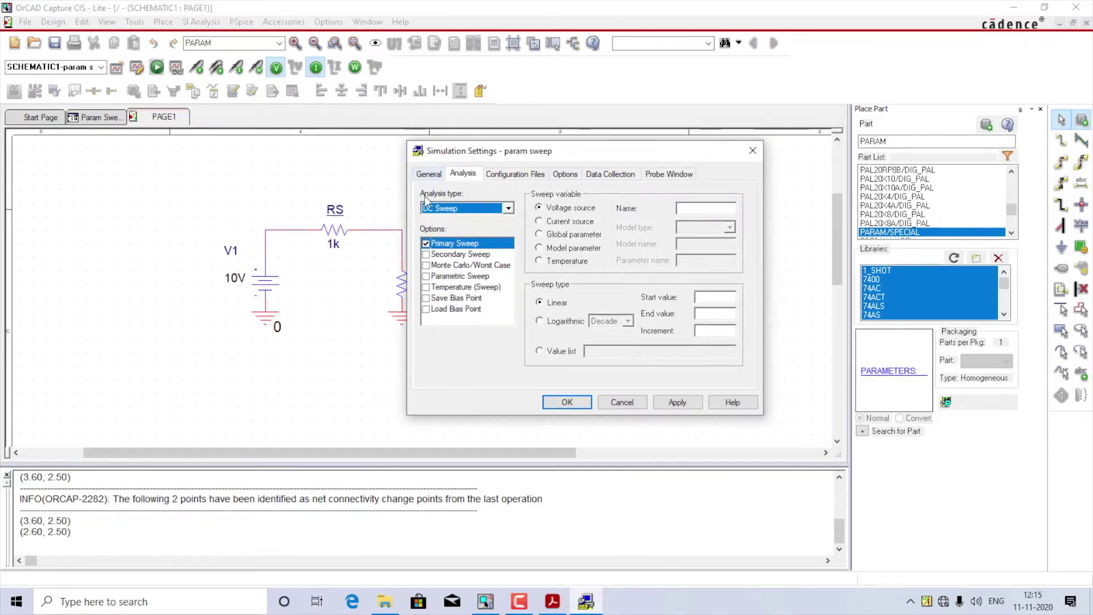
left_click(455, 209)
left_click(457, 212)
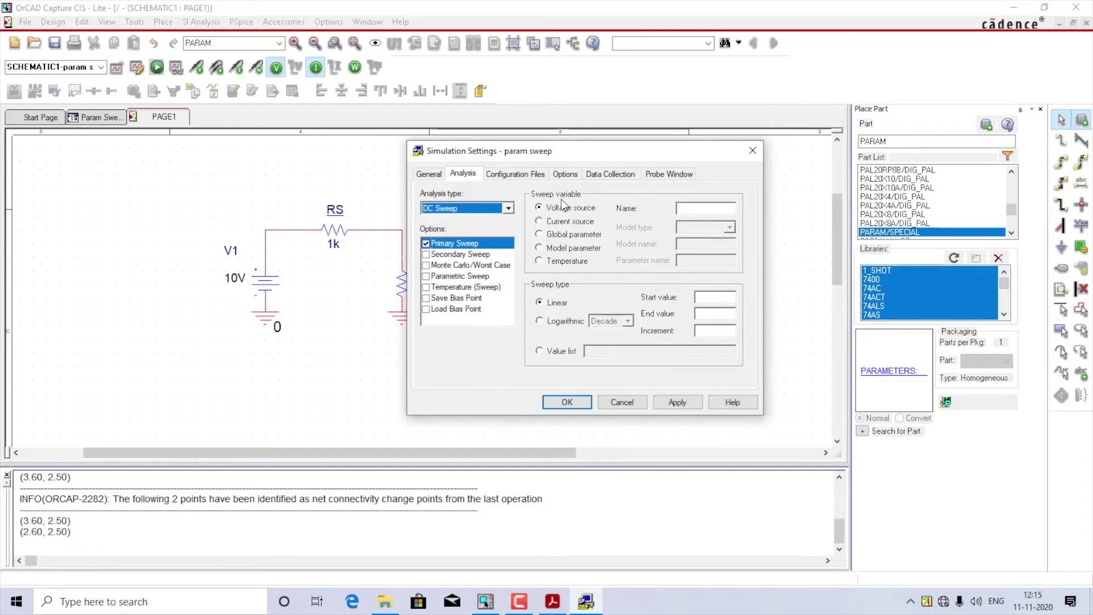
Configure a linear primary sweep of global parameter R_var from 500 to 100k in increments of 500, and accept the simulation settings.
left_click(539, 237)
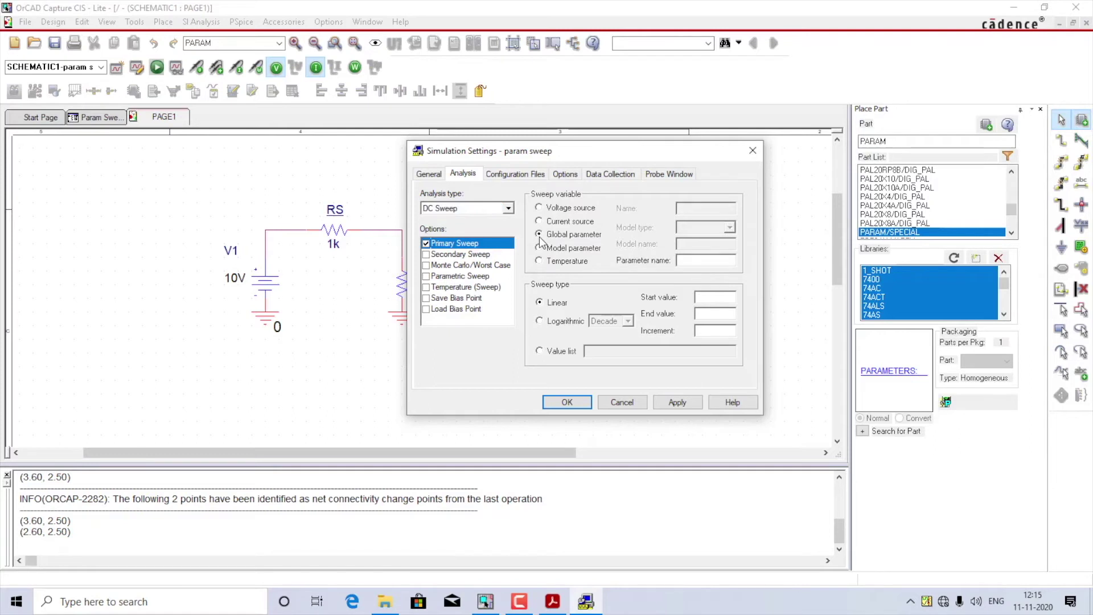
left_click_drag(567, 152, 666, 141)
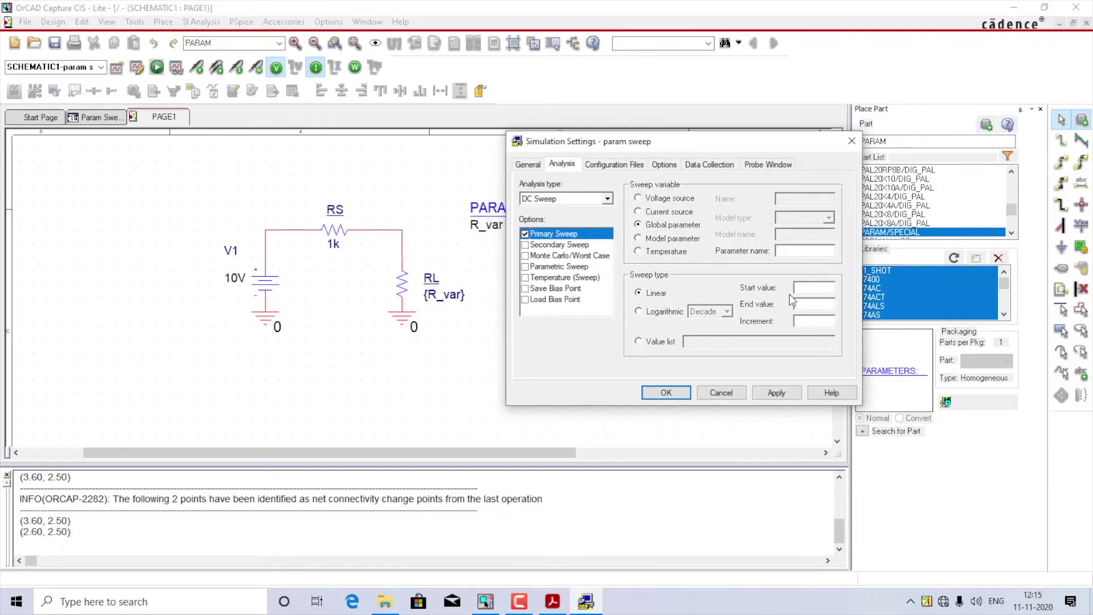
type("R_var")
left_click(812, 288)
type("500")
left_click(817, 304)
type("100k500")
left_click(776, 392)
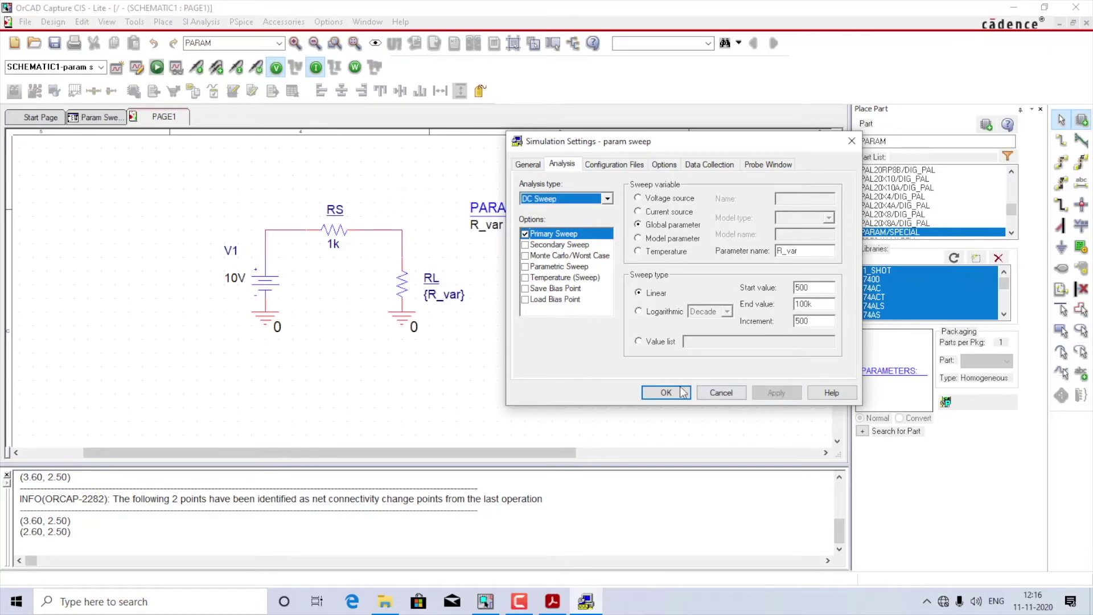
left_click(666, 392)
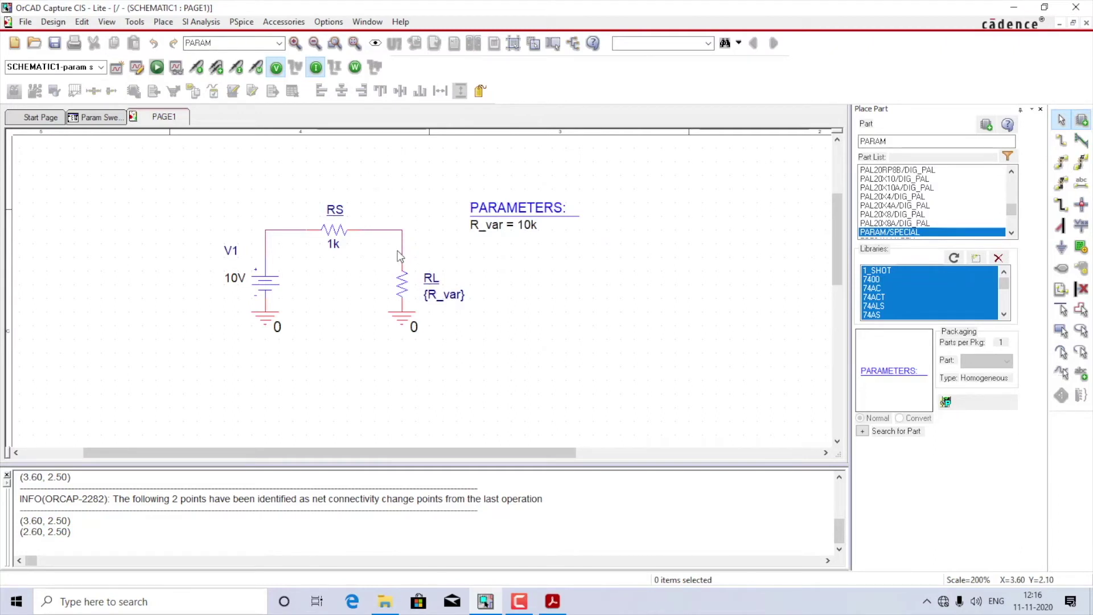
Place a power dissipation marker on load resistor RL.
left_click(243, 23)
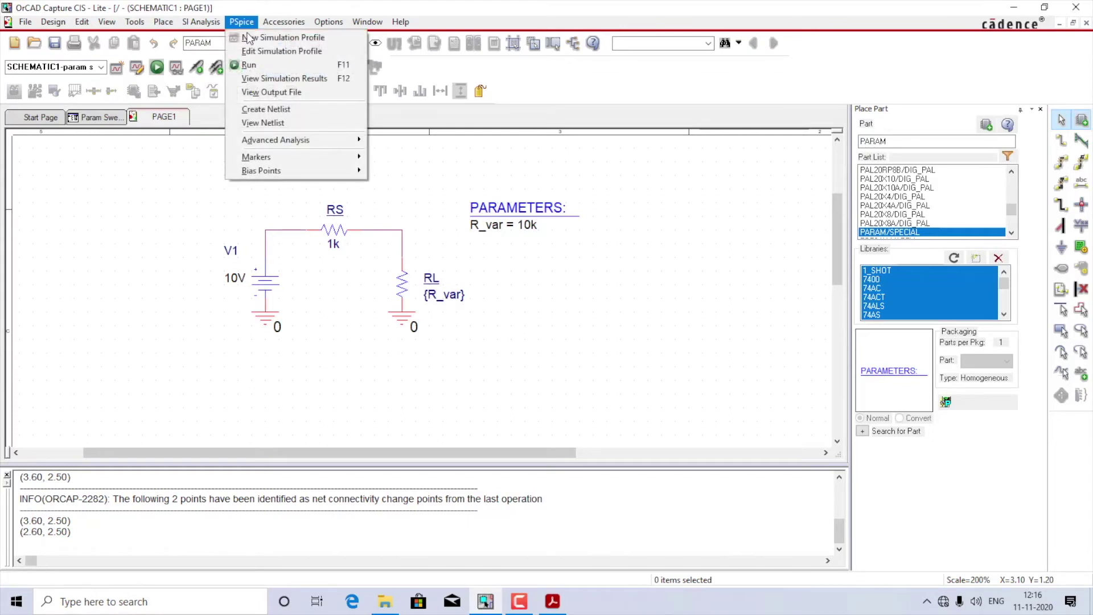
mouse_move(286, 155)
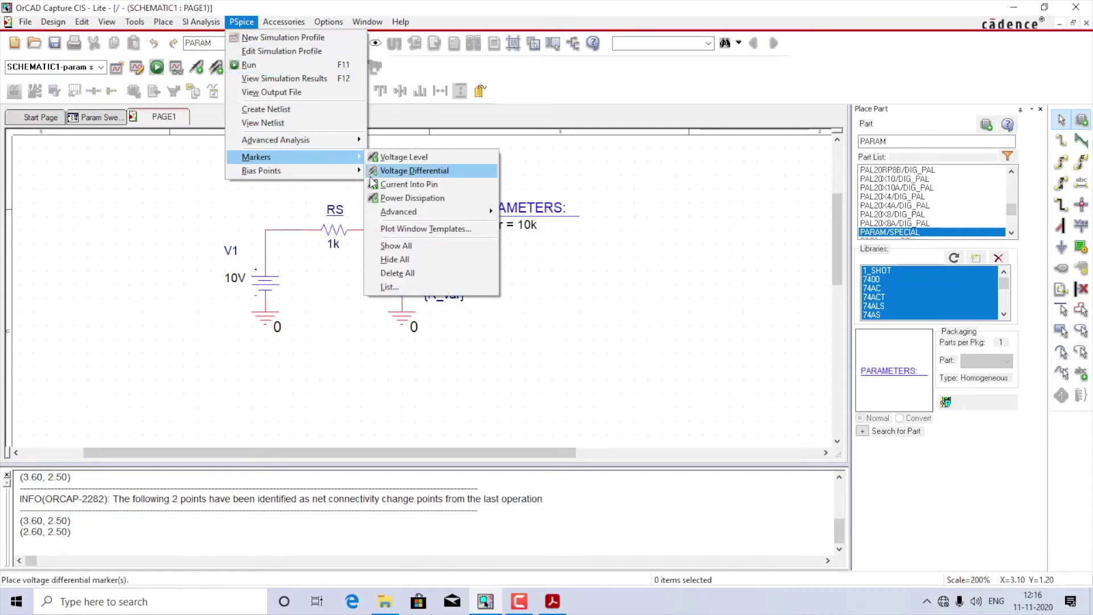
left_click(376, 198)
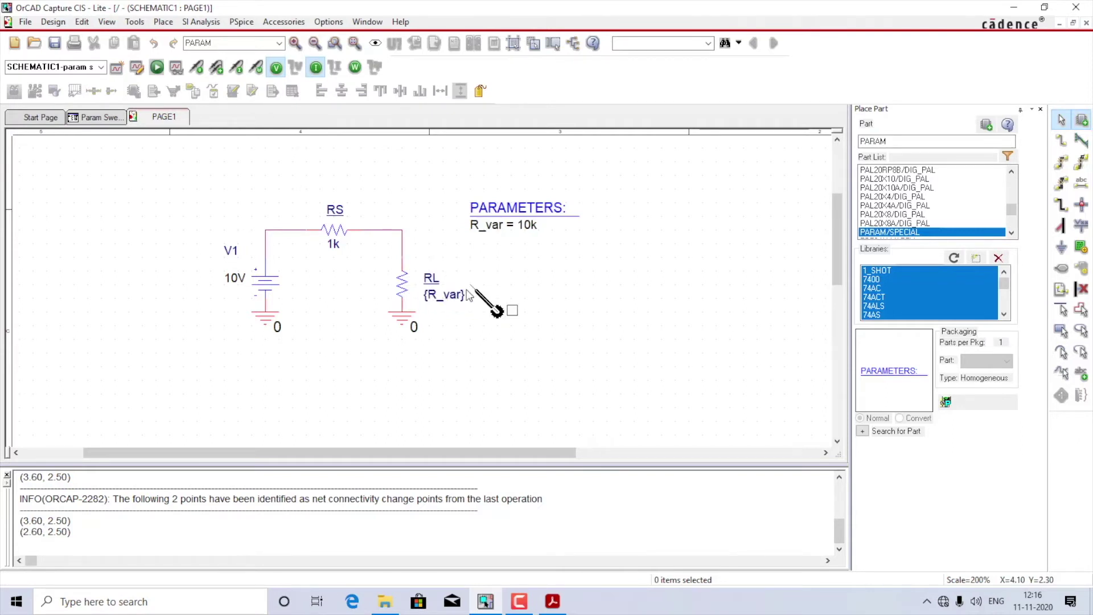
left_click(405, 288)
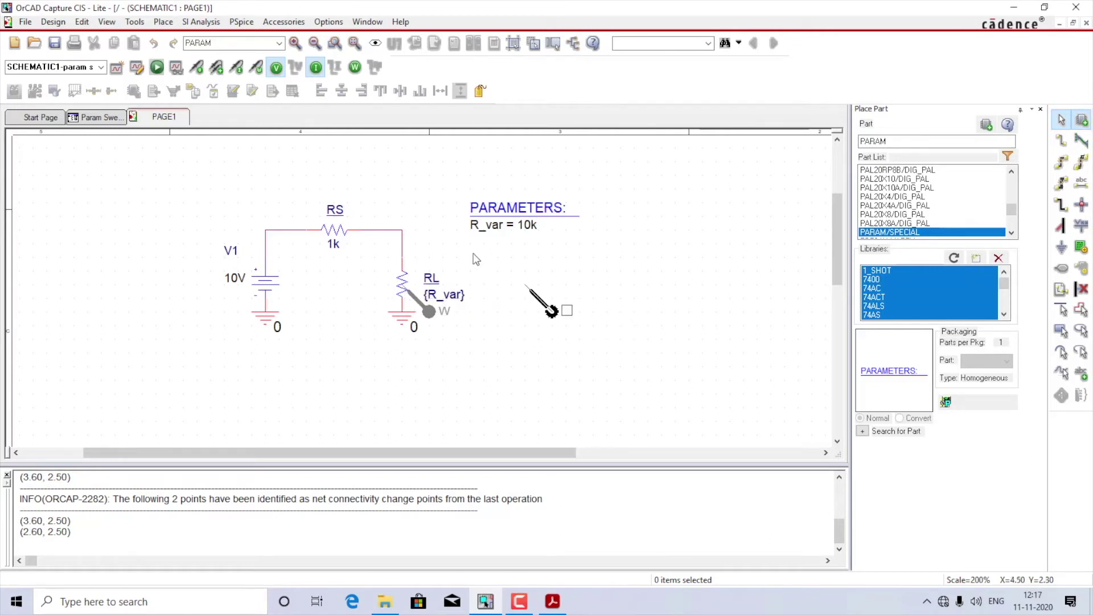
Try to place more power dissipation markers at the upper end of RL and on the wire above it.
left_click(403, 274)
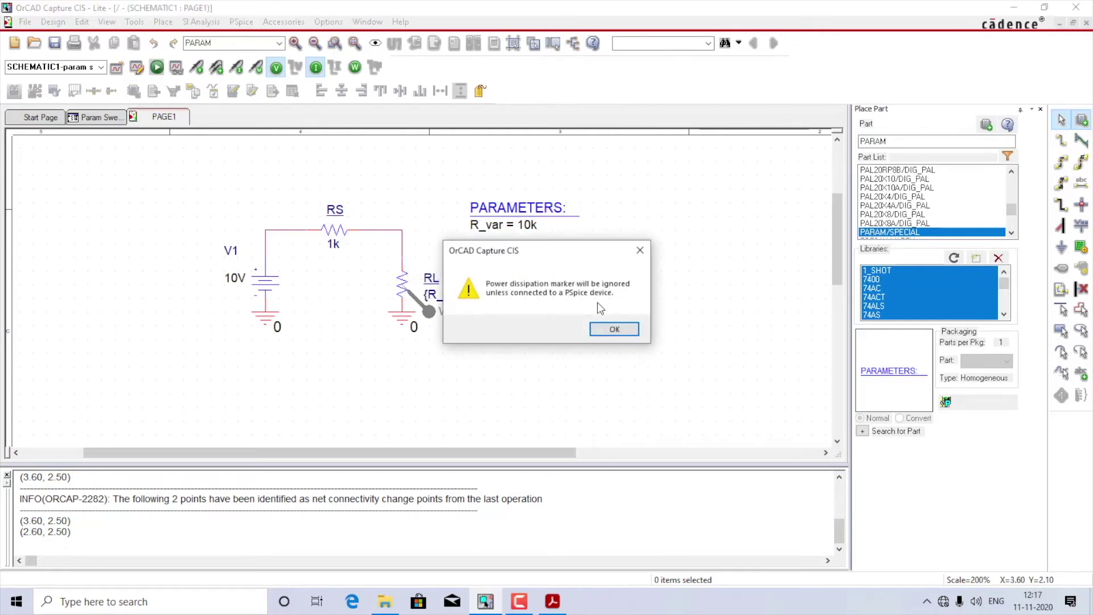
left_click(613, 328)
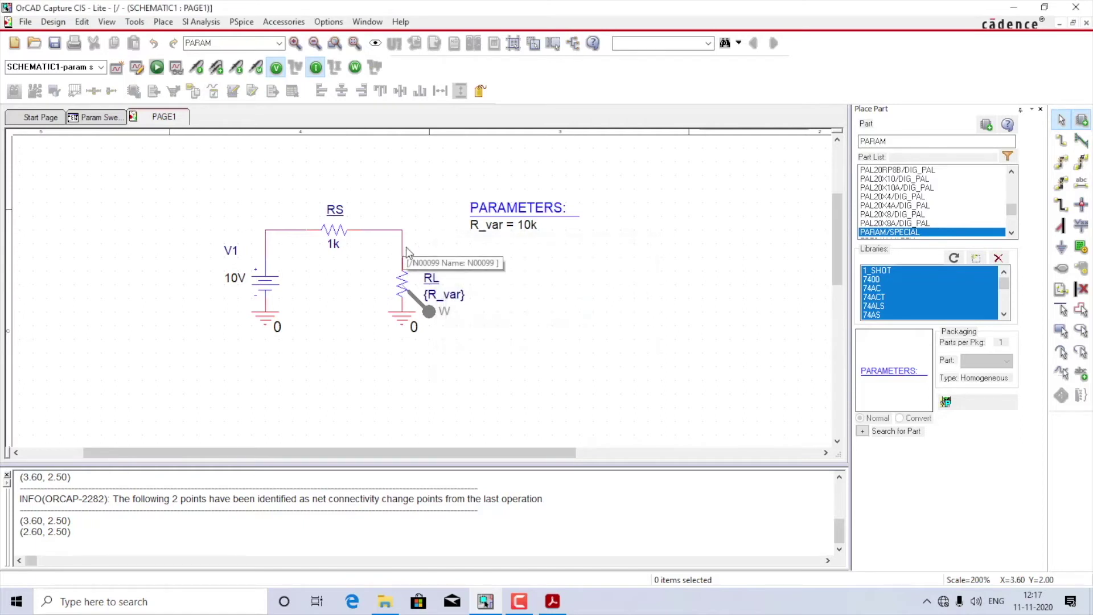
left_click(405, 247)
left_click(603, 331)
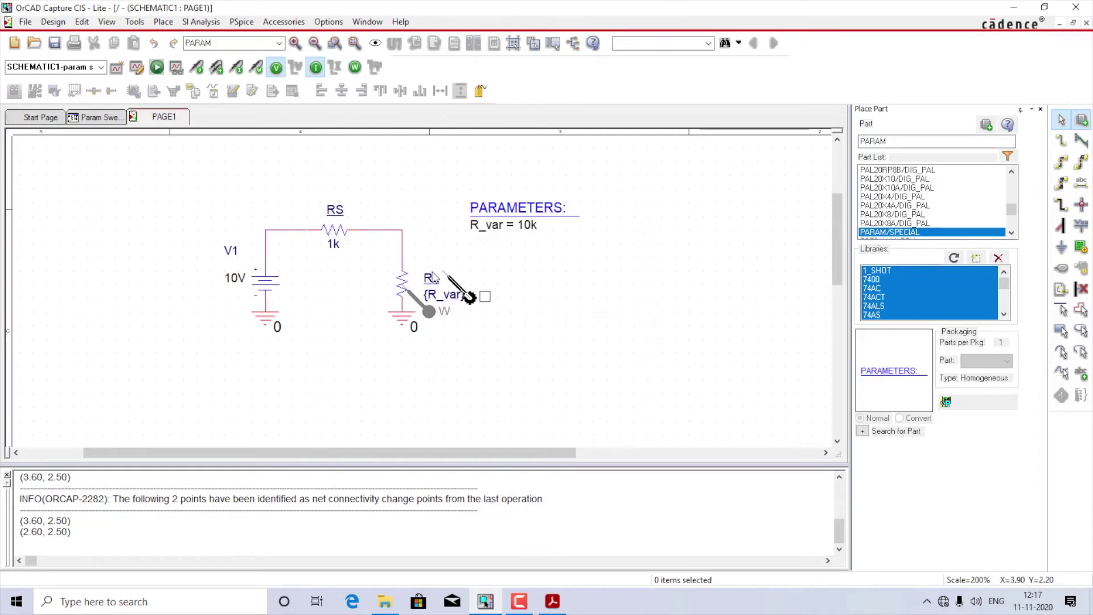
left_click(404, 282)
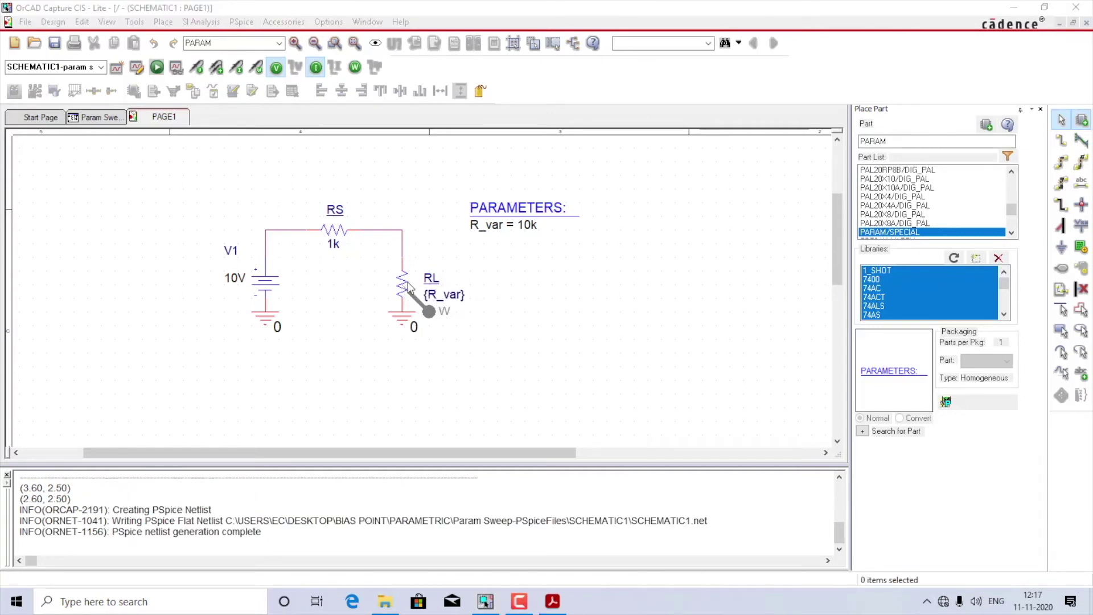
Set the value of series resistor RS to 47k.
double_click(334, 245)
type("47k")
left_click(477, 396)
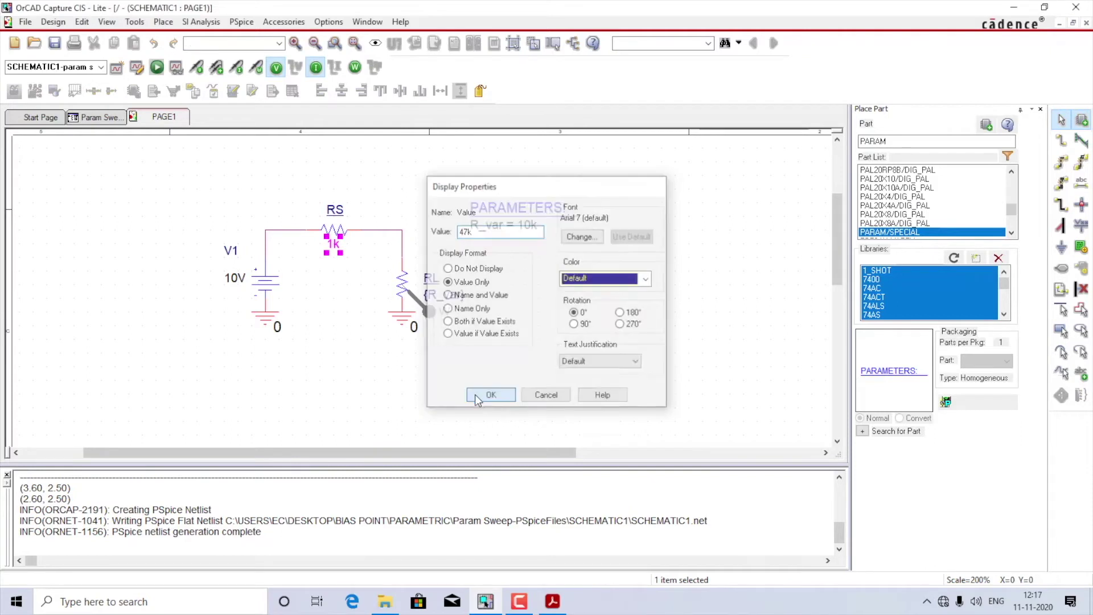
left_click(541, 381)
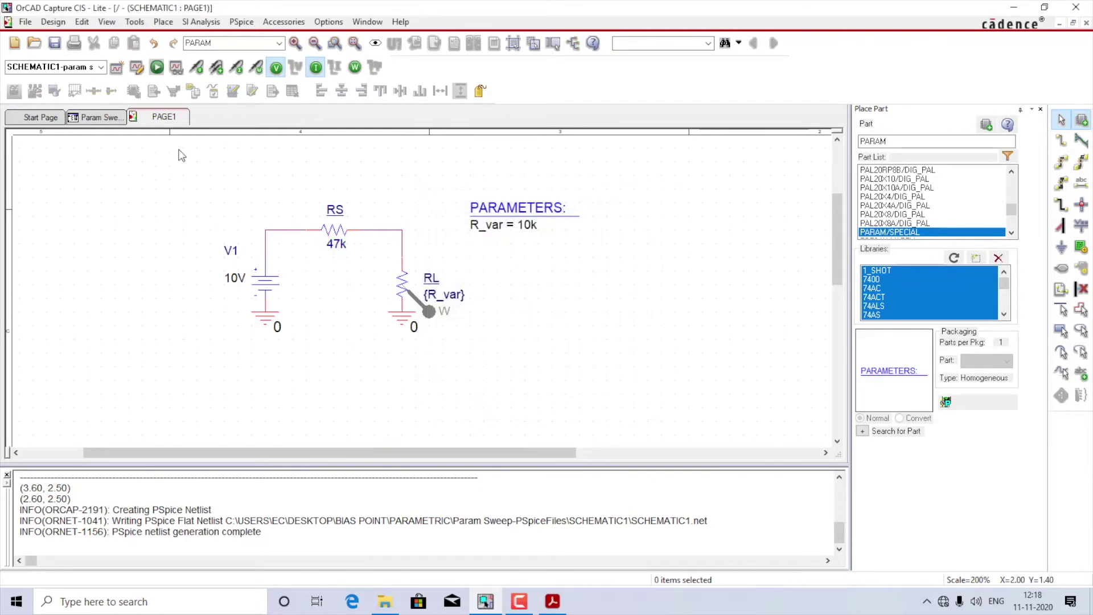
Run the param sweep simulation and switch to PSpice A/D to view the W(RL) plot.
left_click(154, 69)
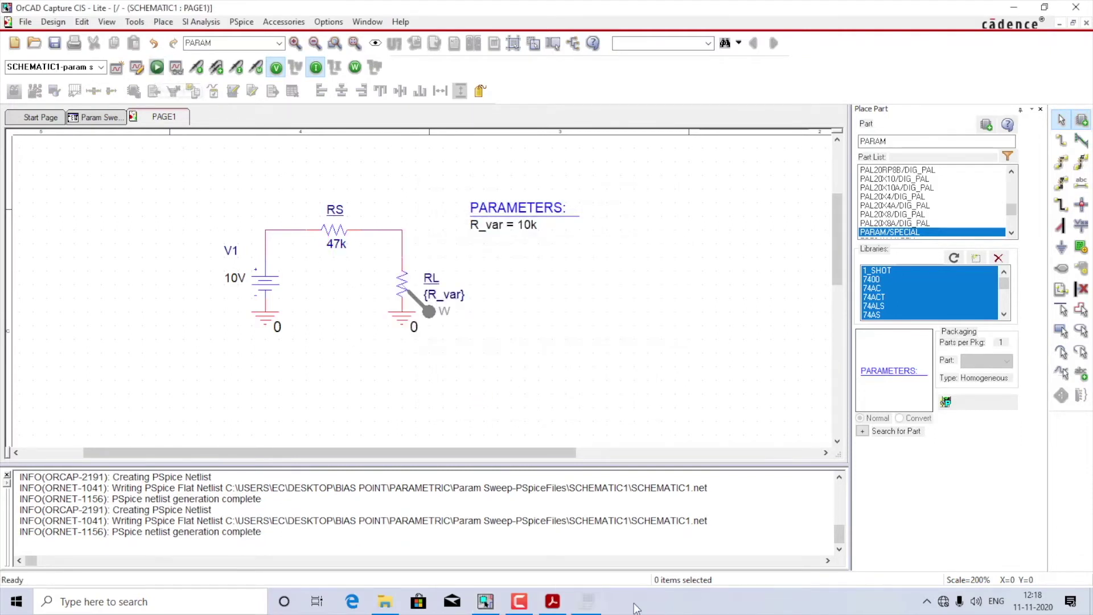
mouse_move(589, 604)
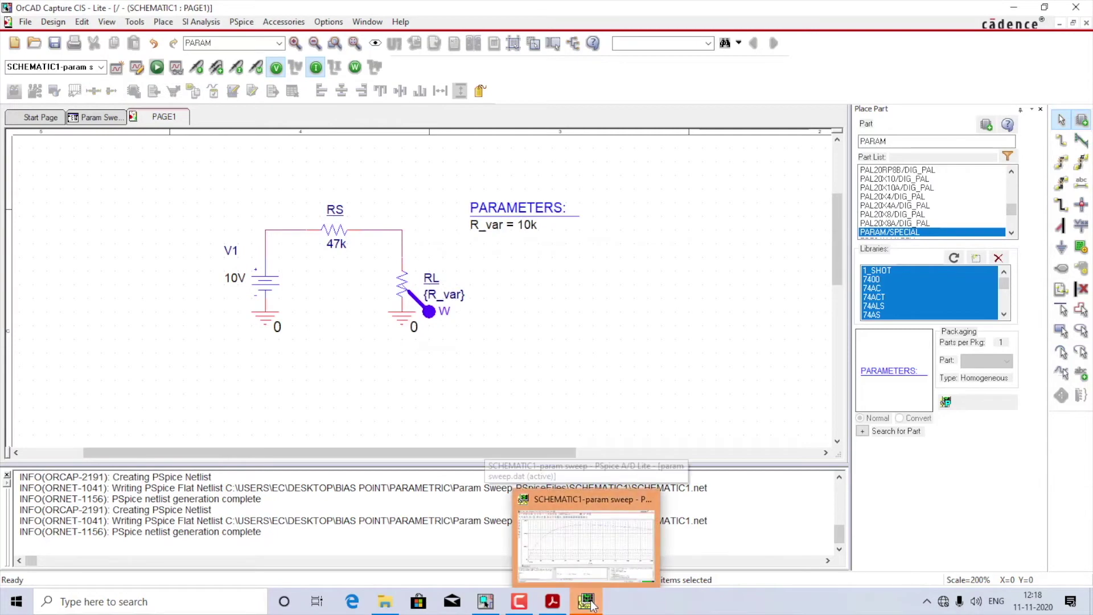
left_click(596, 511)
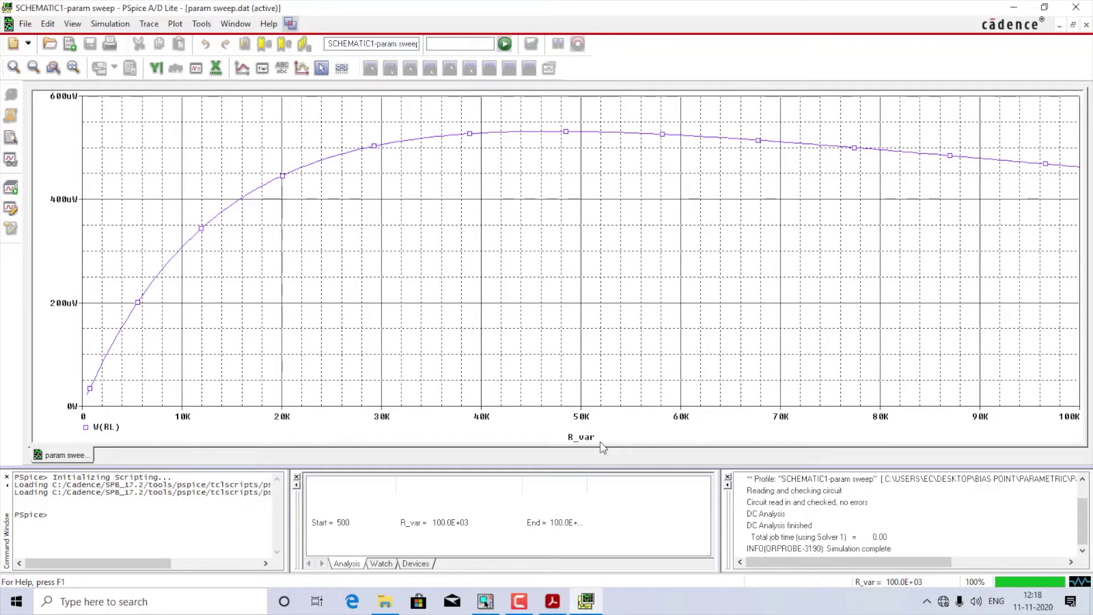
Enable the plot cursor and position it at the maximum of the W(RL) trace.
left_click(322, 69)
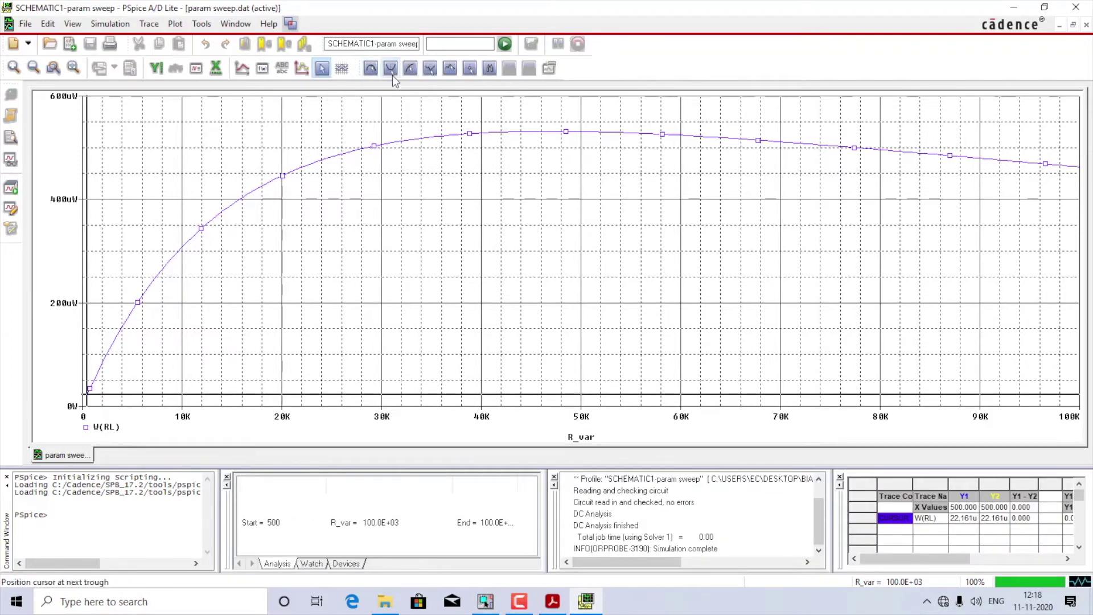
left_click(449, 67)
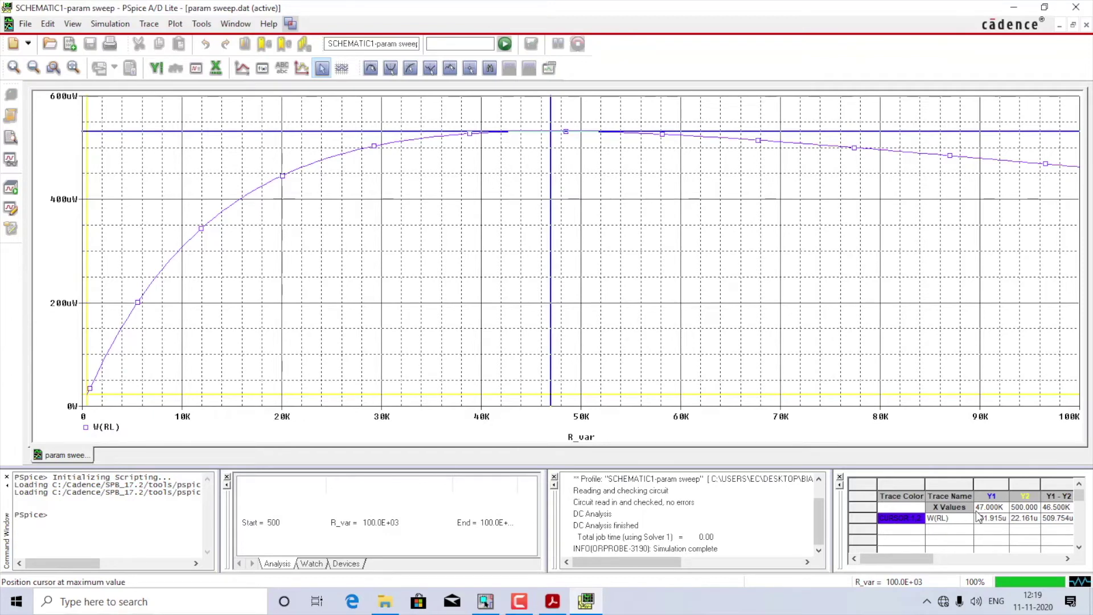
Switch to OrCAD Capture and create a blank PSpice Analog or Mixed A/D project named Notch Filter.
left_click(485, 601)
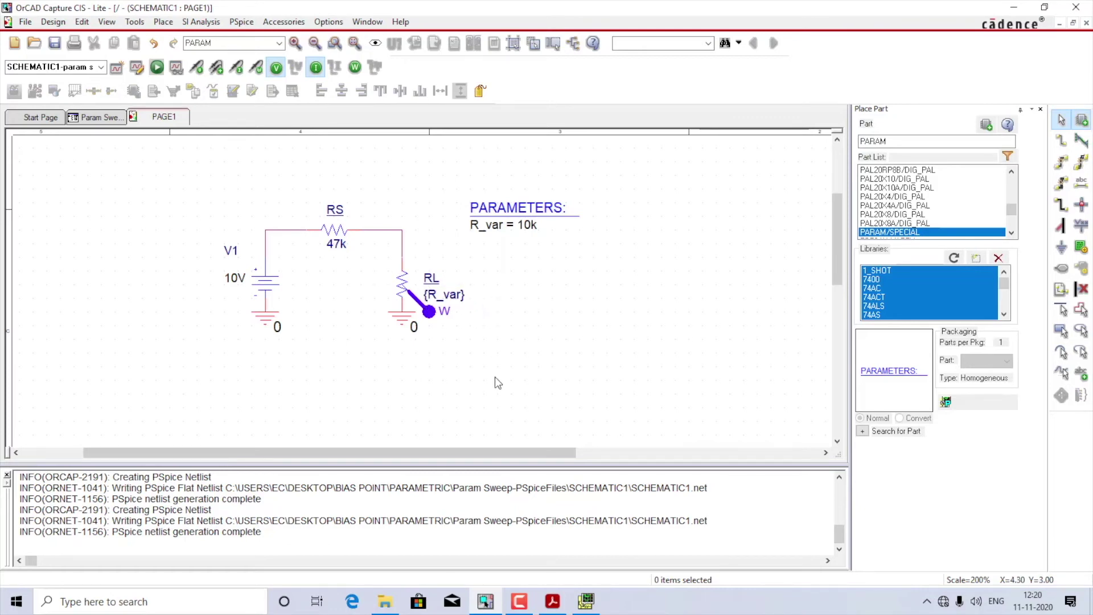
left_click(25, 21)
mouse_move(157, 44)
left_click(199, 38)
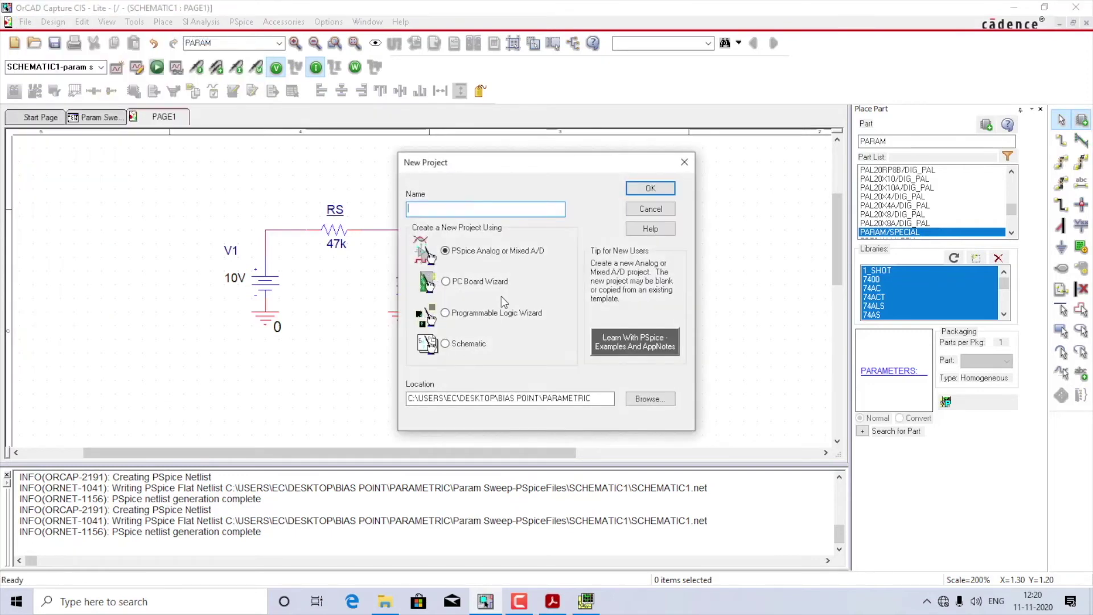
type("Notch Filter")
left_click(650, 189)
left_click(454, 323)
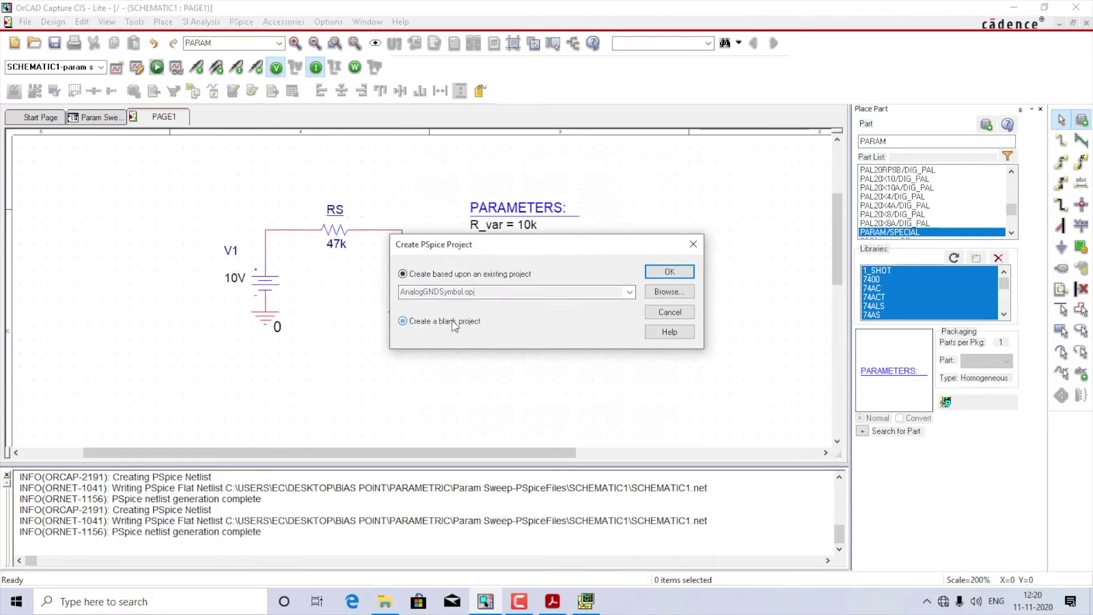
left_click(670, 271)
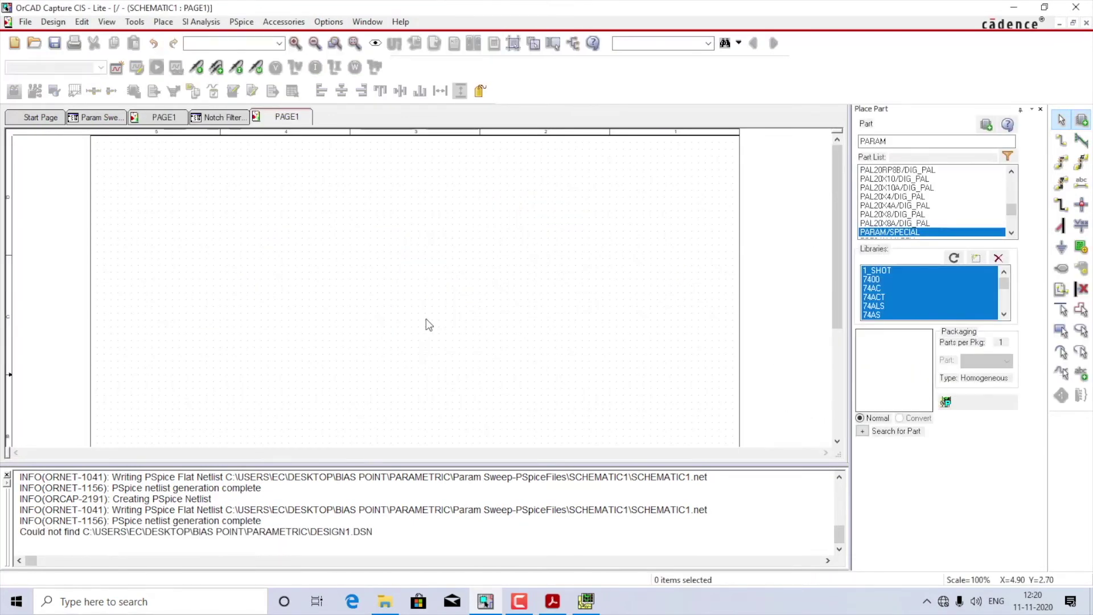
Find the VAC source part and place it on the blank schematic page.
key("p")
type("VAC")
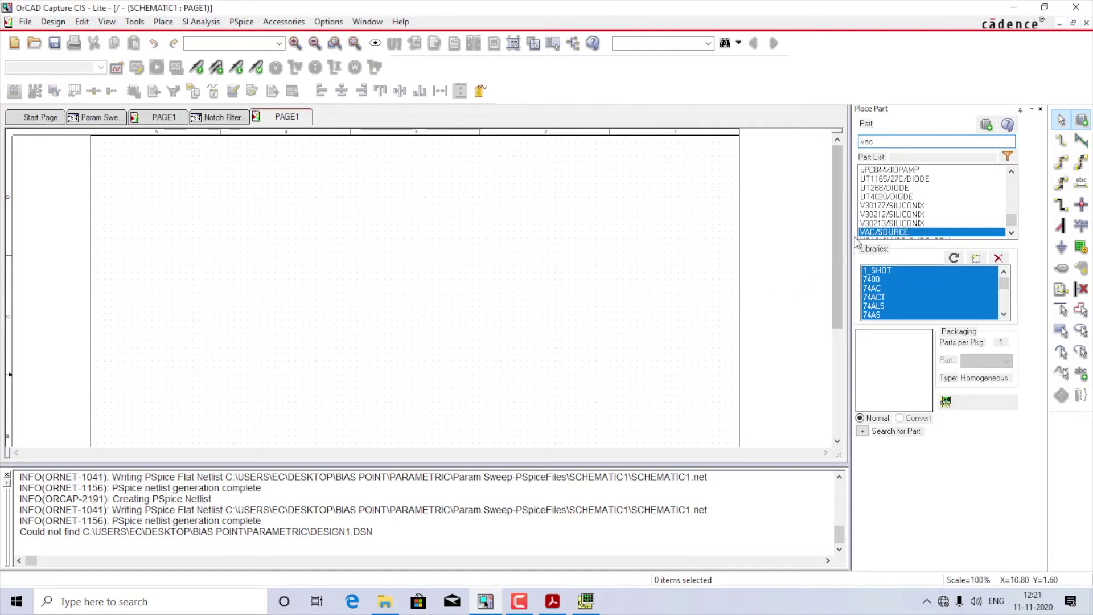
key("Return")
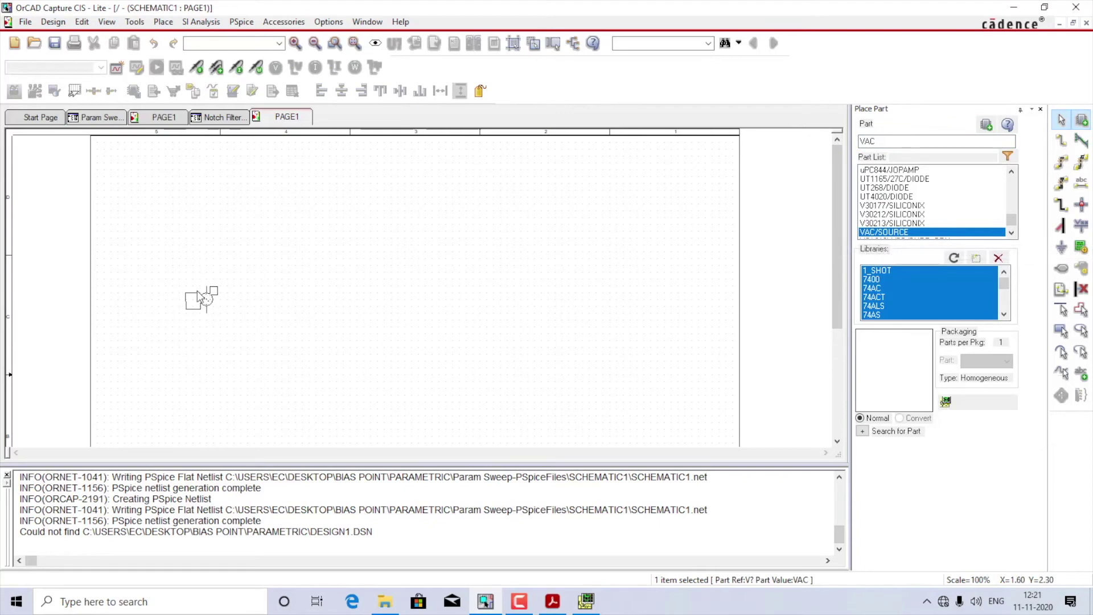
left_click(203, 298)
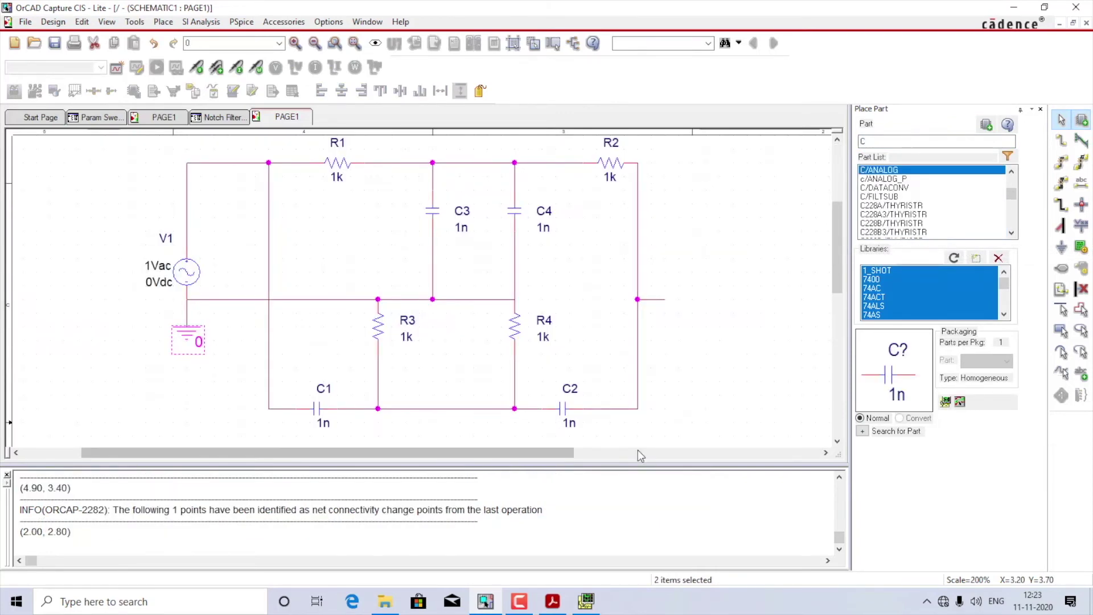
Set the value of resistor R1 to {R_var}.
double_click(337, 177)
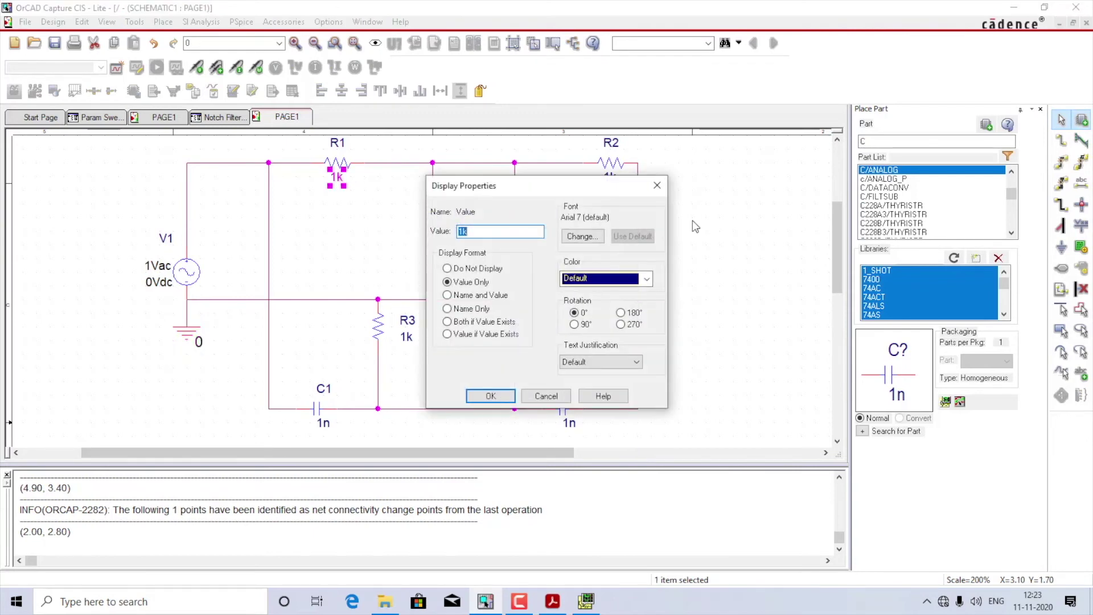
left_click(545, 400)
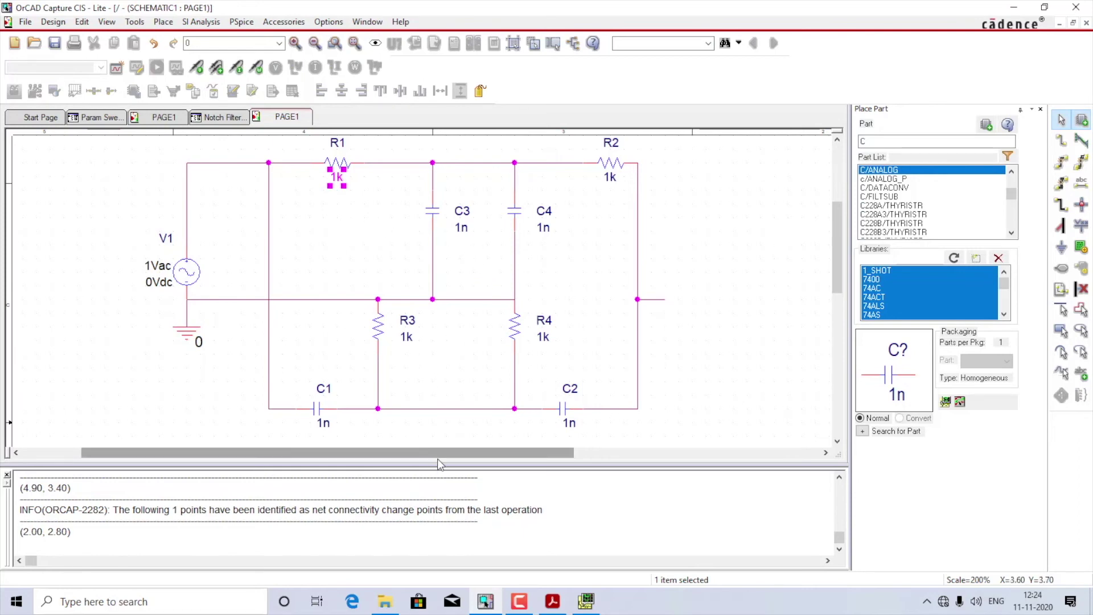
left_click_drag(411, 452, 459, 467)
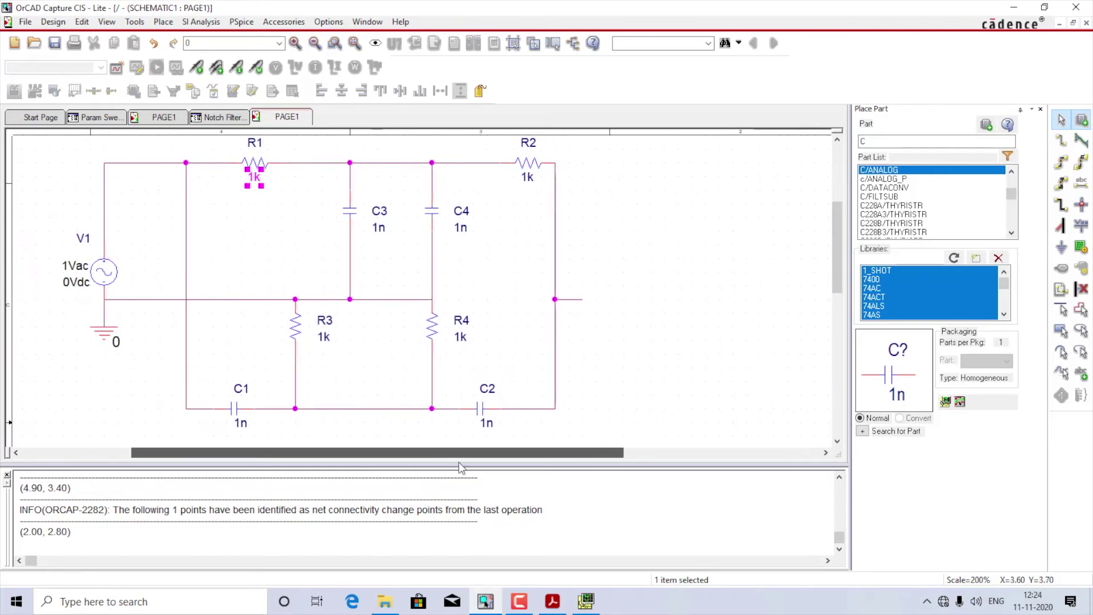
double_click(259, 177)
type("v")
type("ar")
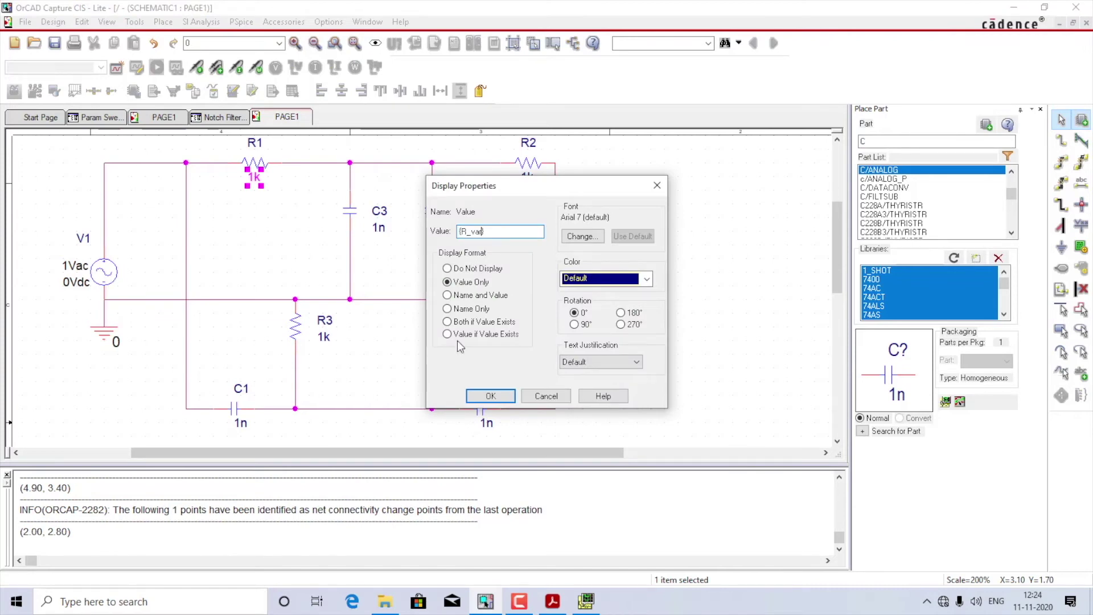
left_click(489, 396)
Set the values of resistors R2, R3 and R4 to {R_var}.
left_click(528, 177)
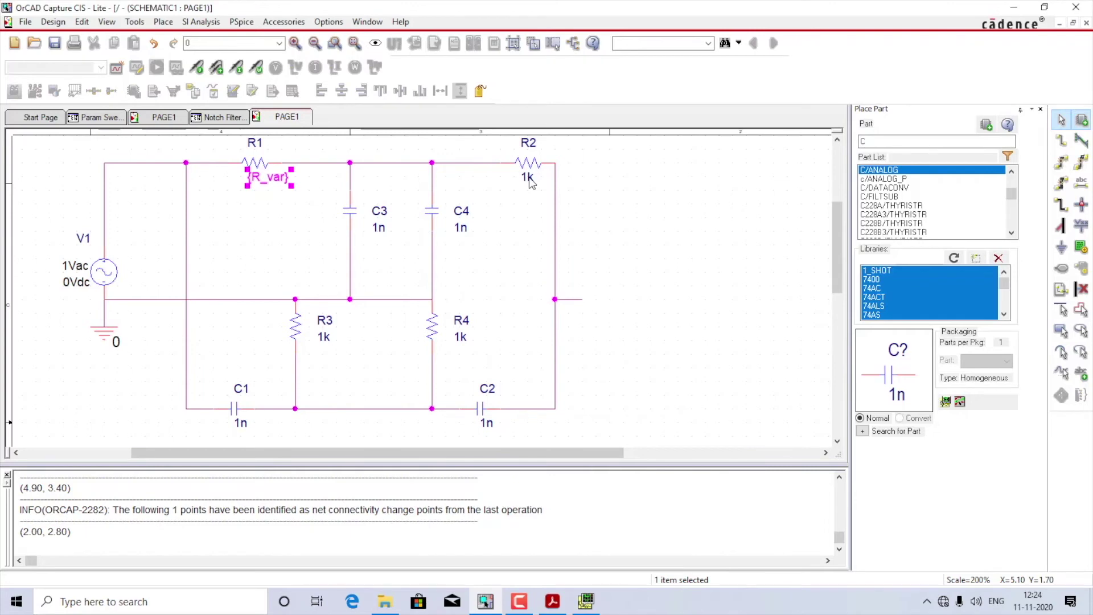
double_click(528, 177)
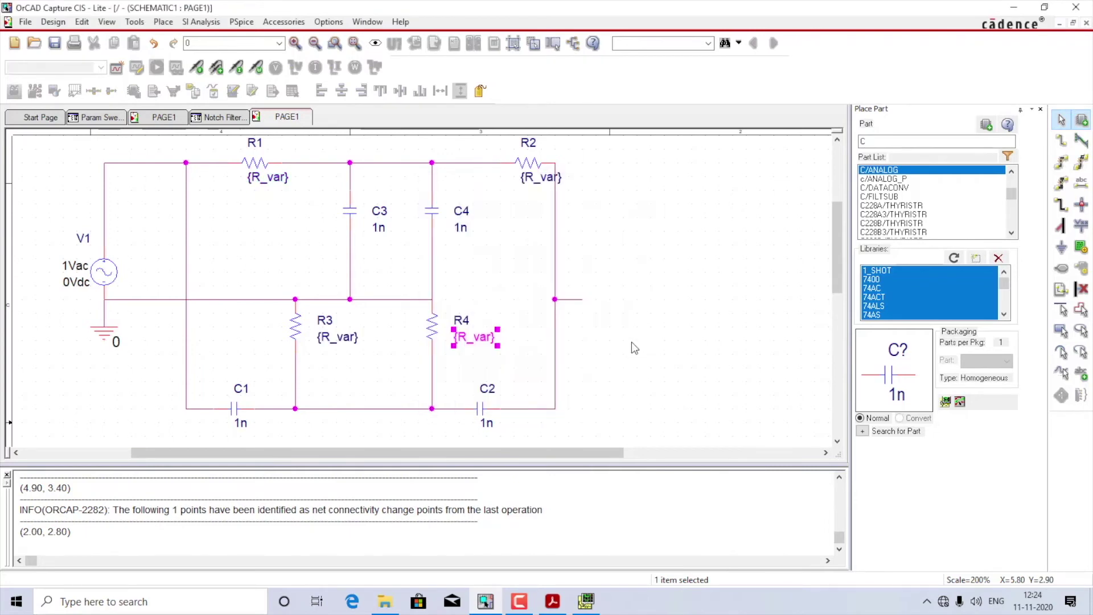
left_click(635, 348)
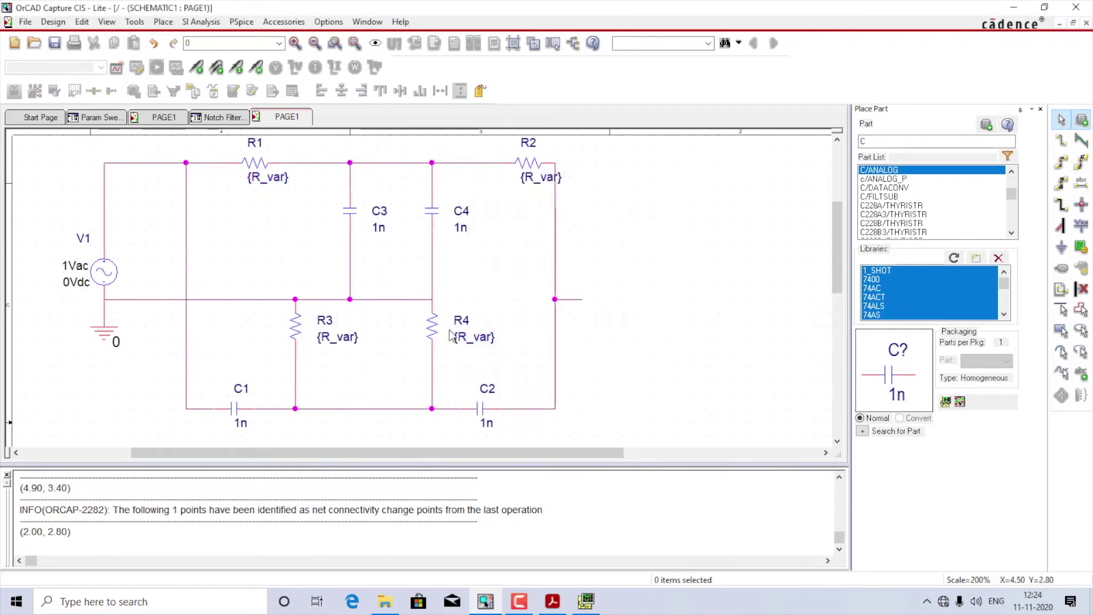
Rename the upper capacitor C3 as C1 and set its value to 110n.
double_click(378, 212)
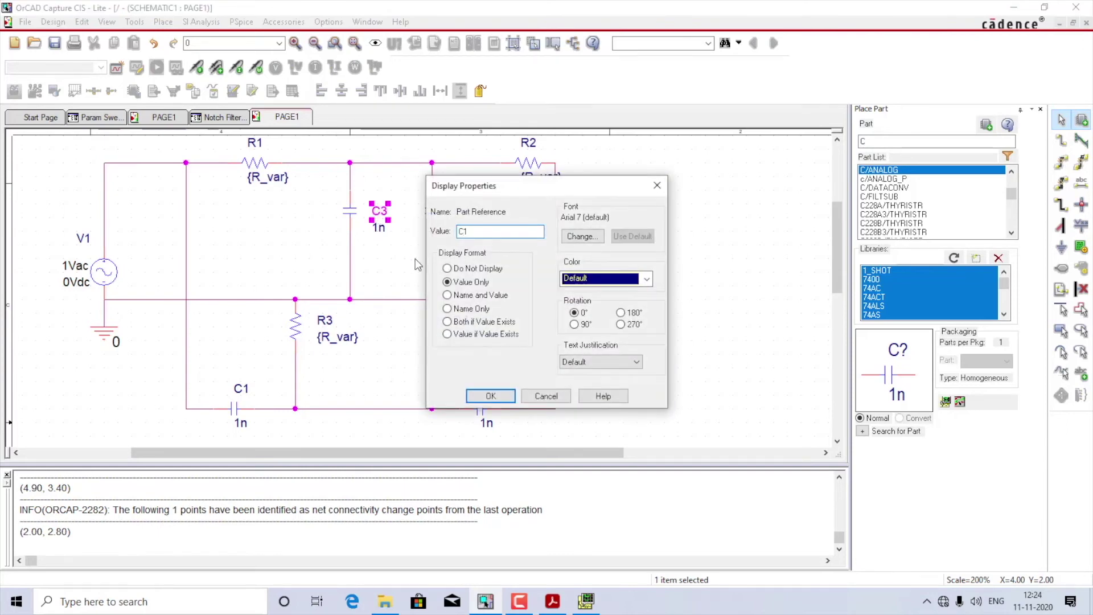
left_click(490, 396)
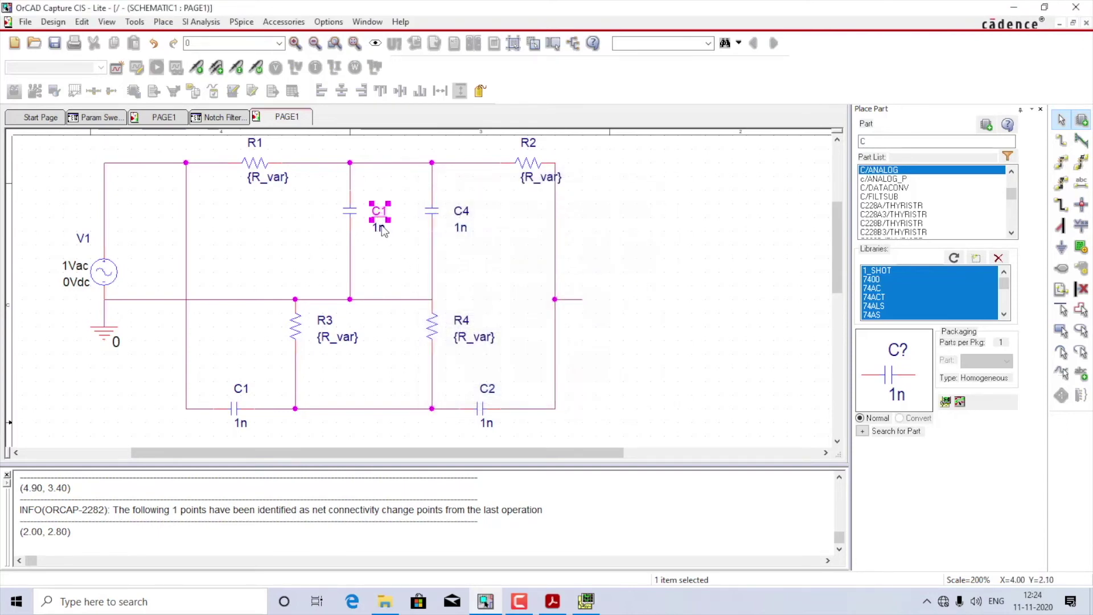
double_click(383, 230)
type("110n")
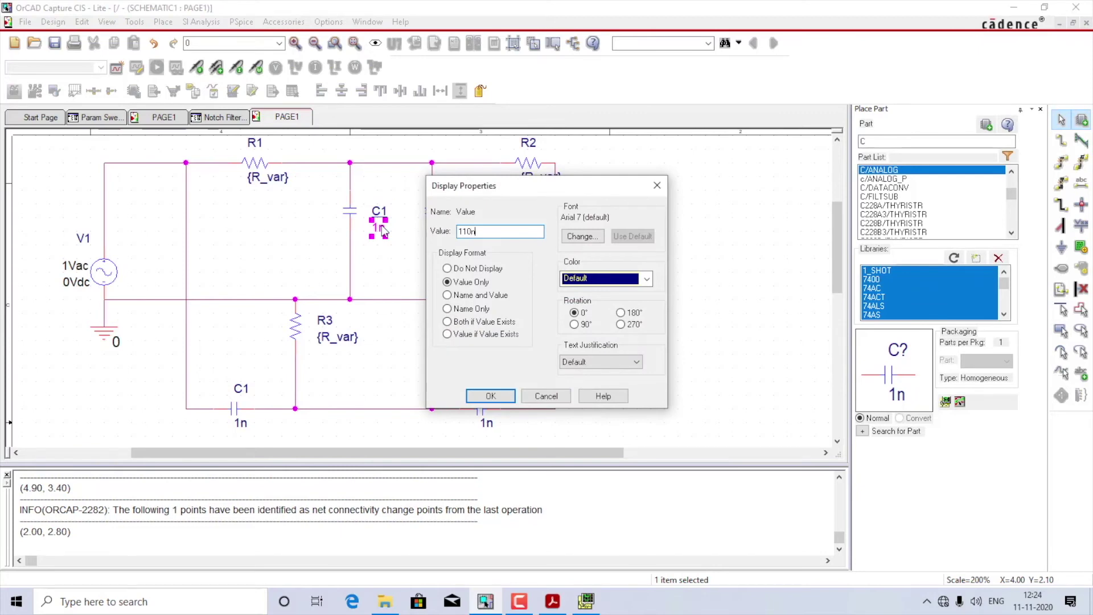
left_click(487, 397)
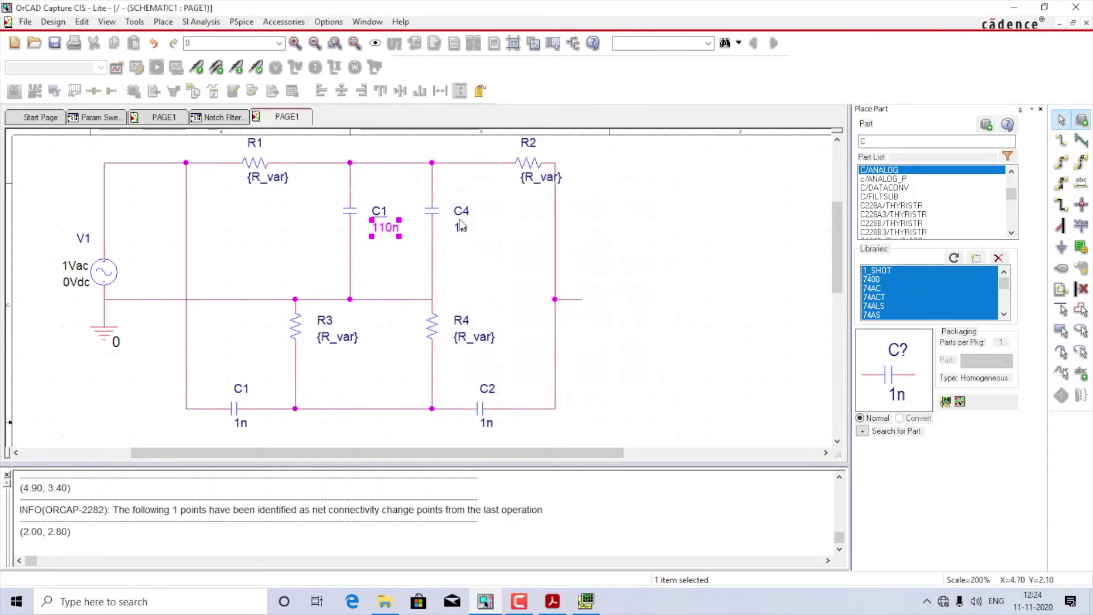
Rename the upper capacitor C4 as C2 and set its value to 110.
double_click(459, 211)
type("C2")
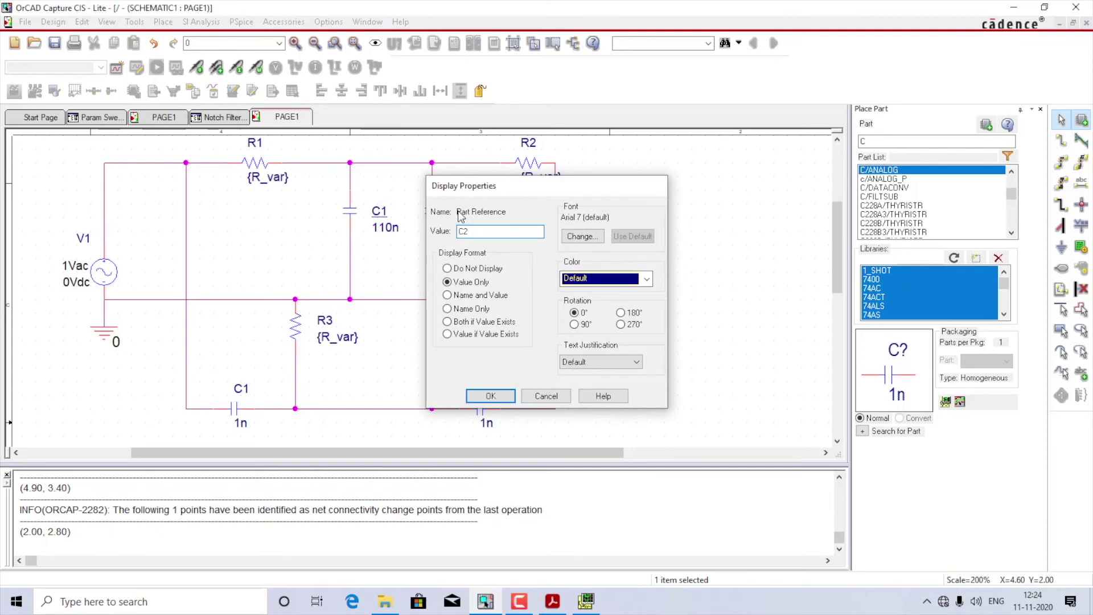
key("Return")
left_click(460, 227)
double_click(462, 228)
type("110")
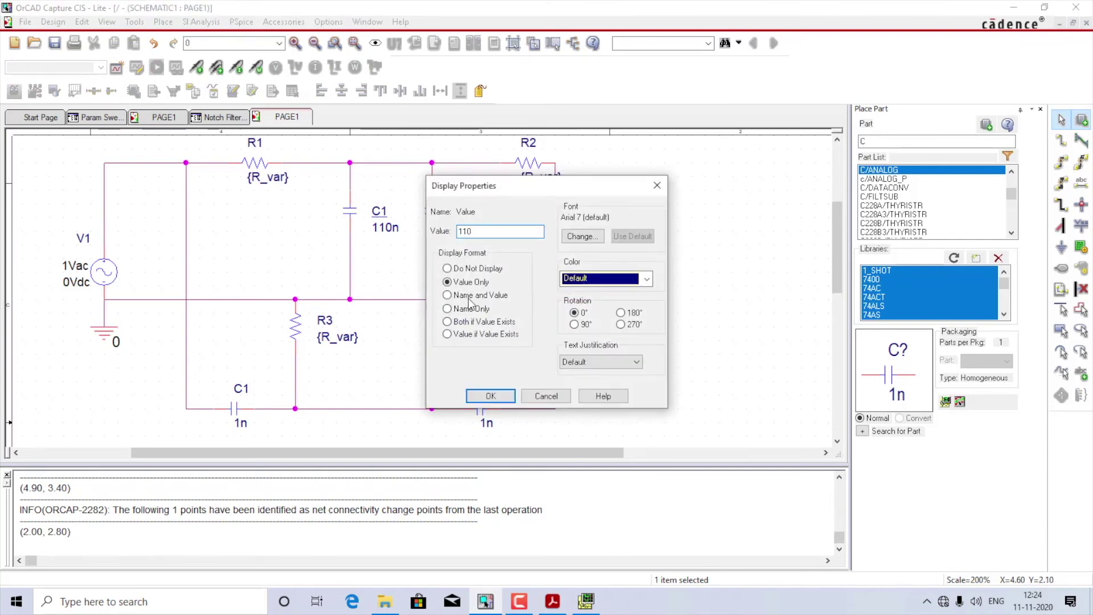
left_click(491, 396)
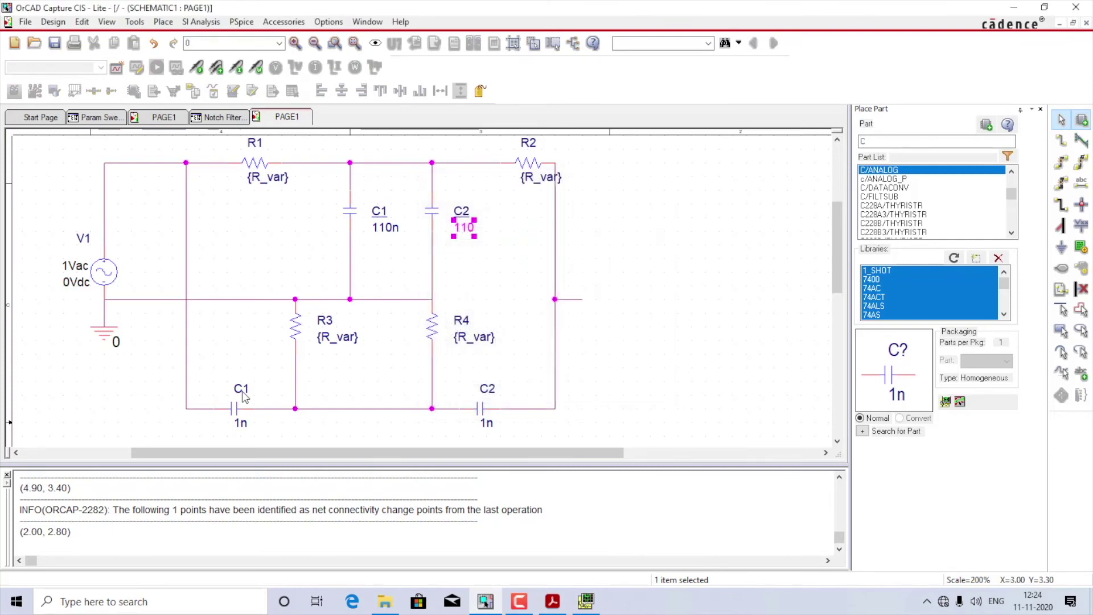
Rename the lower capacitor before R3 as C3 and set its value to 110n.
double_click(241, 390)
type("C3")
left_click(490, 395)
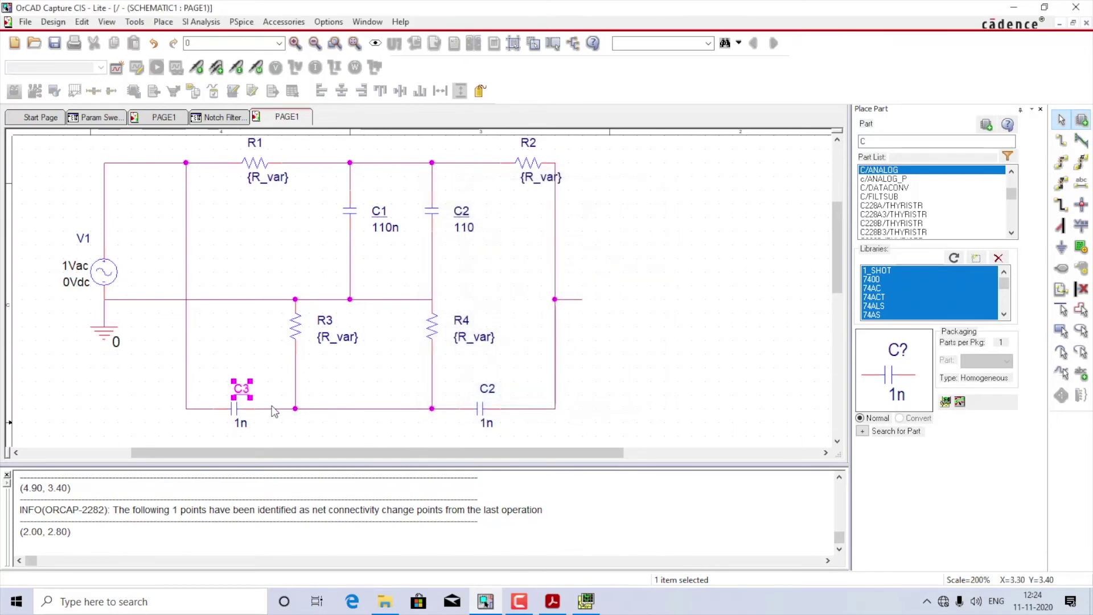
double_click(245, 425)
type("1")
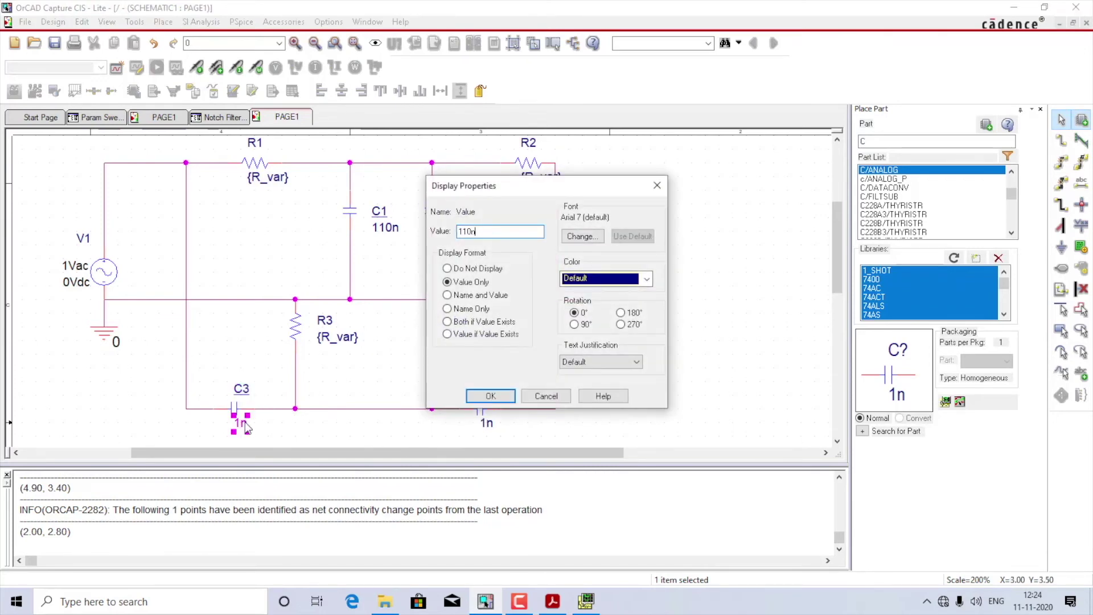
type("10n")
key("Return")
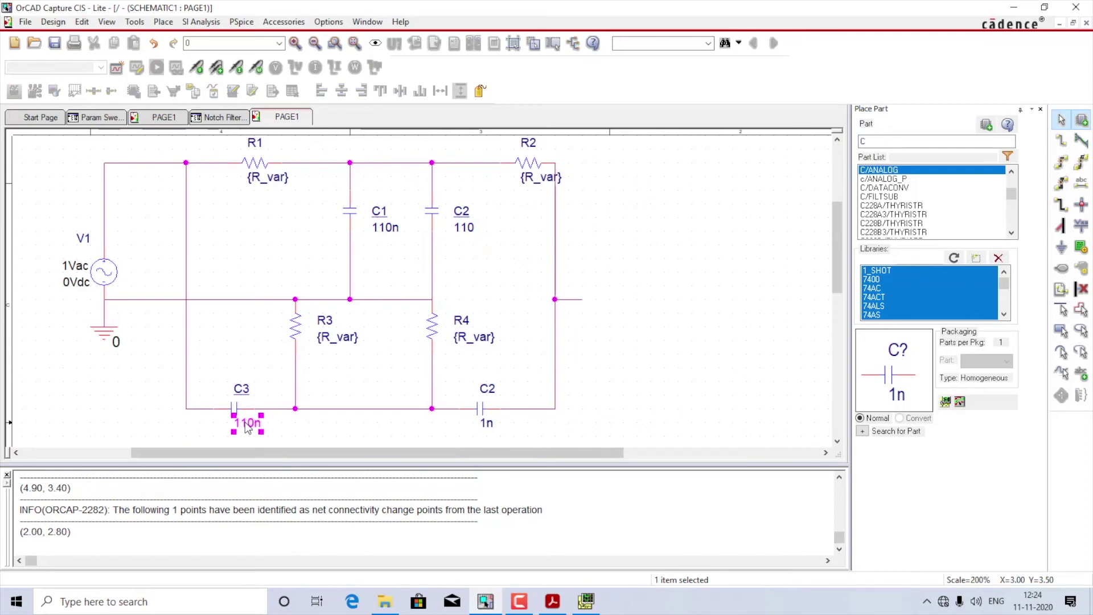
Rename the lower capacitor after R4 as C4 and set its value to 110n.
double_click(488, 389)
type("C4")
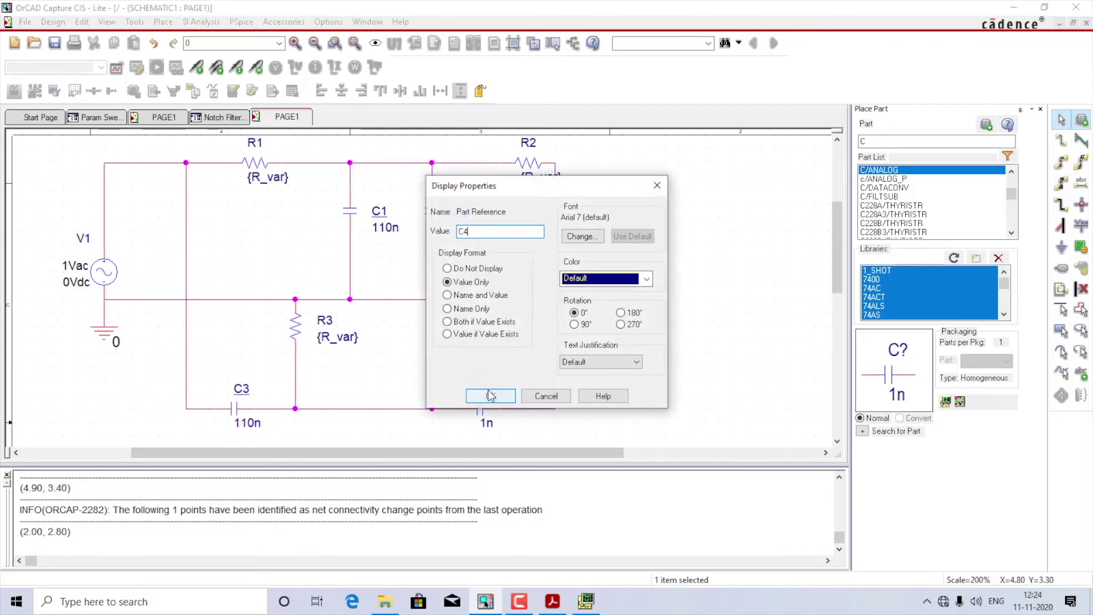
left_click(490, 396)
double_click(486, 424)
type("110n")
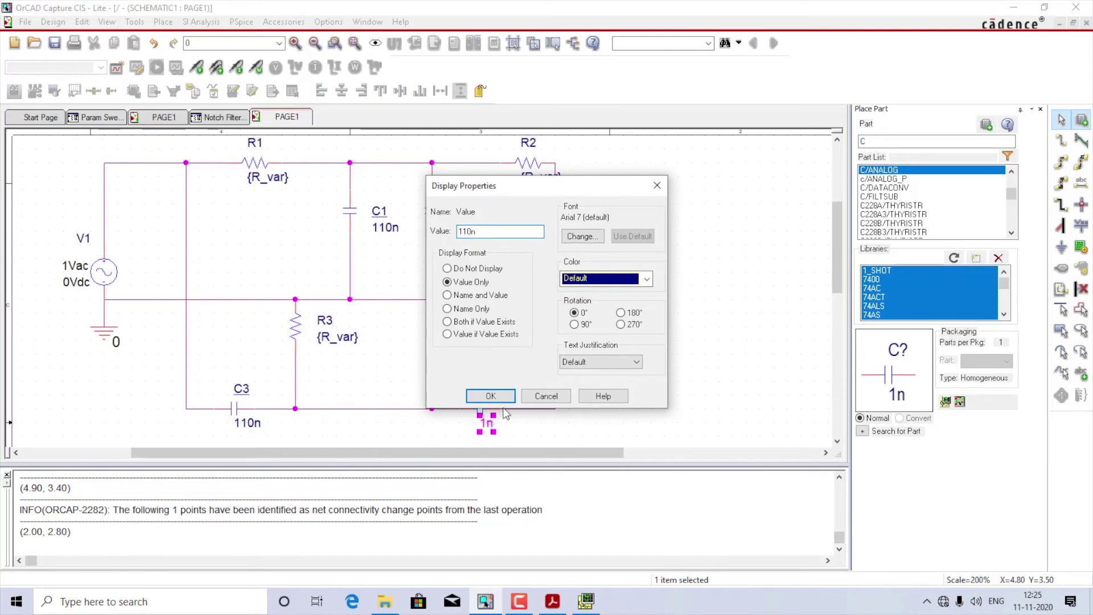
left_click(490, 396)
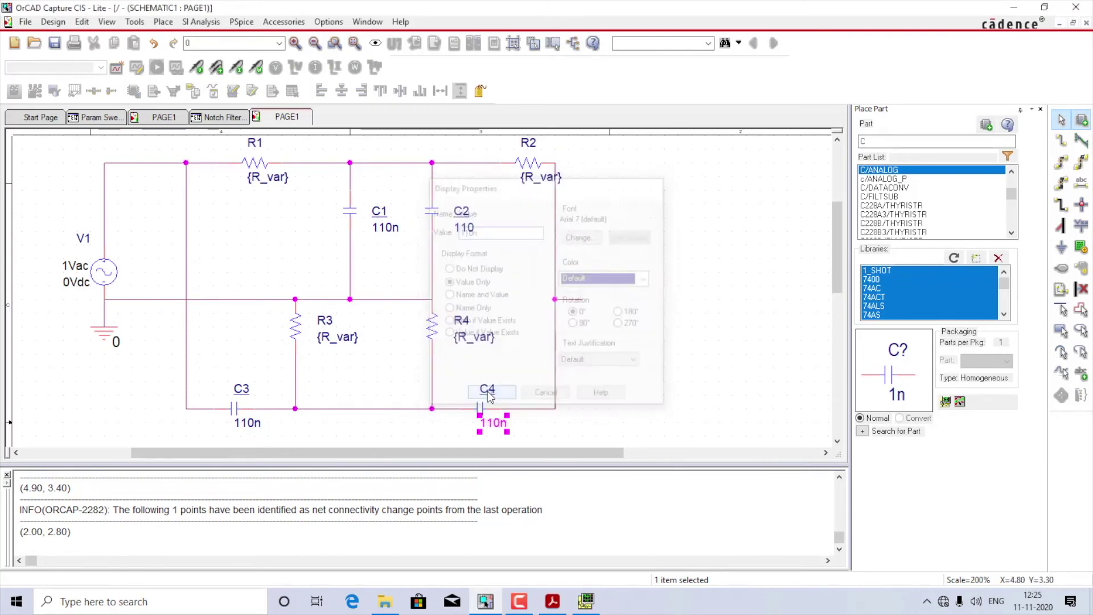
left_click(638, 294)
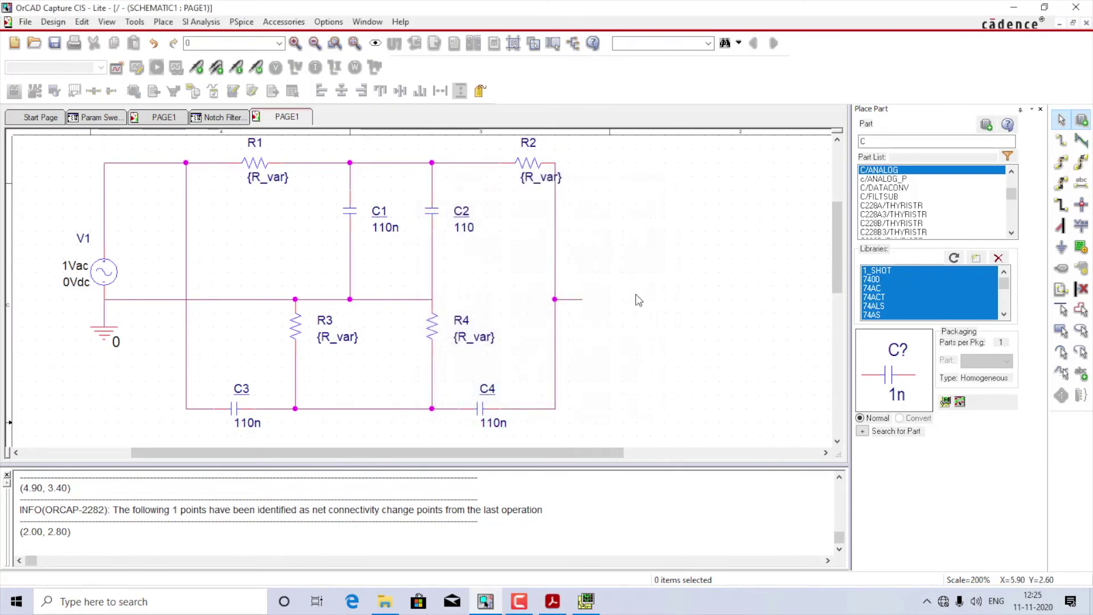
Move source V1 up away from the ground node and shift R2's value label clear of the wire.
left_click_drag(97, 285, 98, 257)
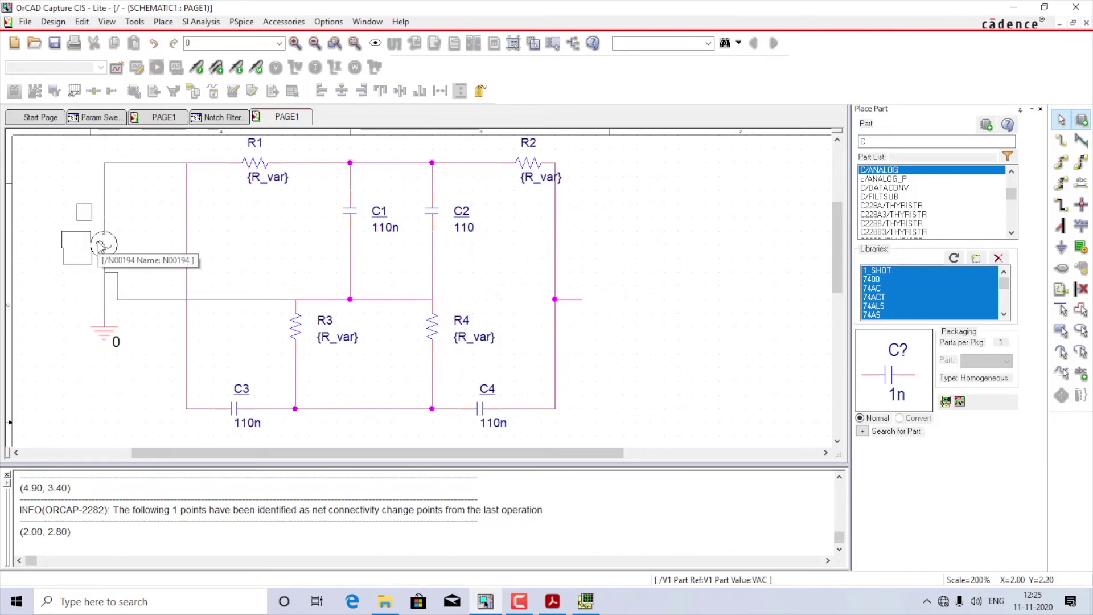
left_click(107, 286)
left_click(108, 287)
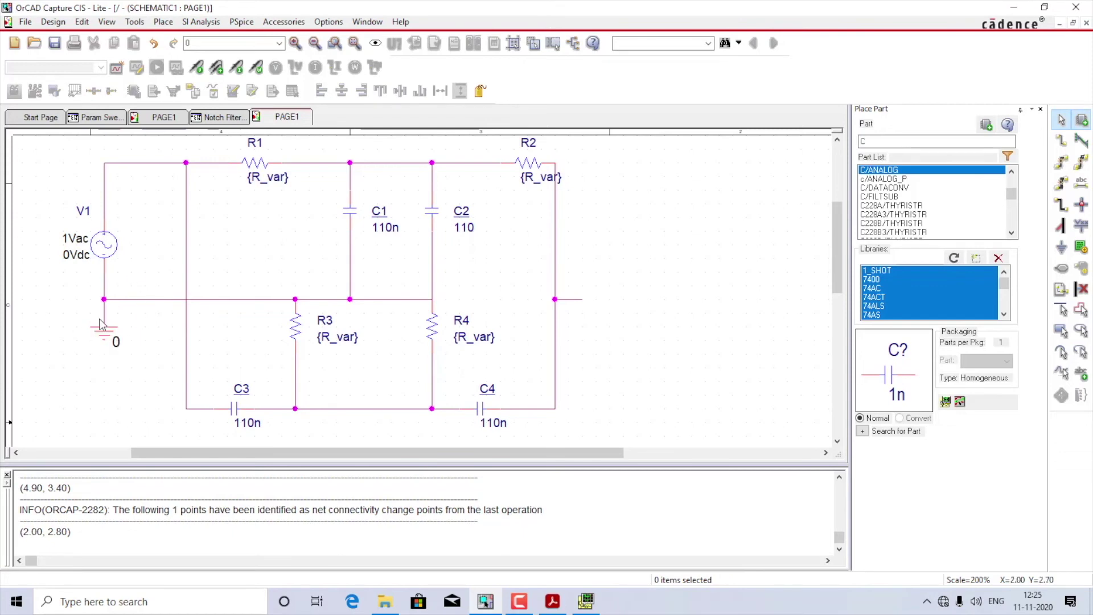
left_click_drag(540, 177, 520, 184)
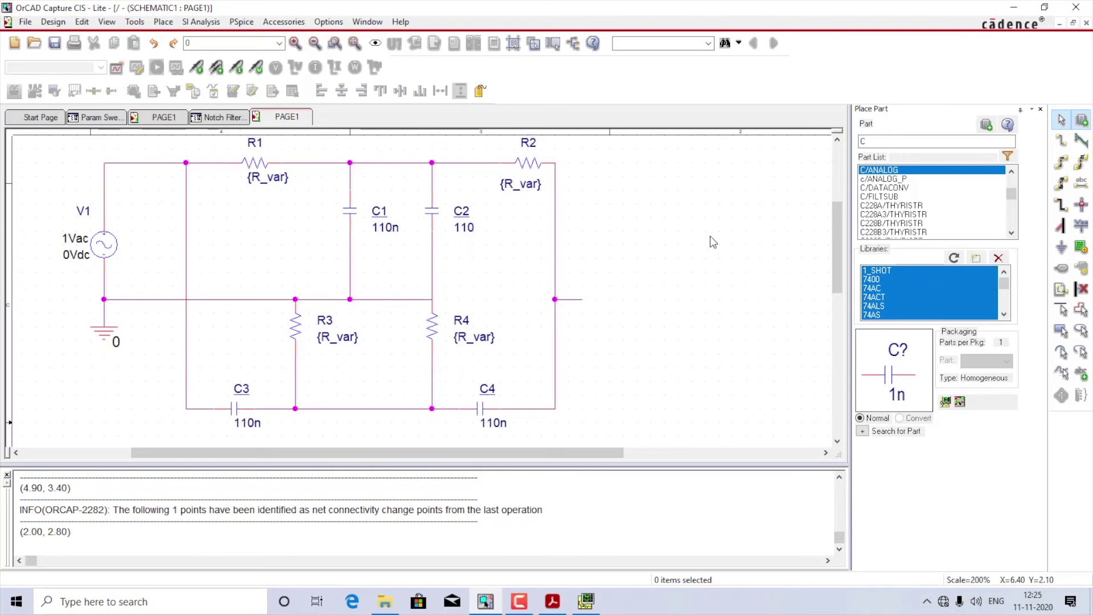
Place a PARAM part beside the circuit near R2 and open its properties in the Property Editor.
left_click(853, 146)
type("param")
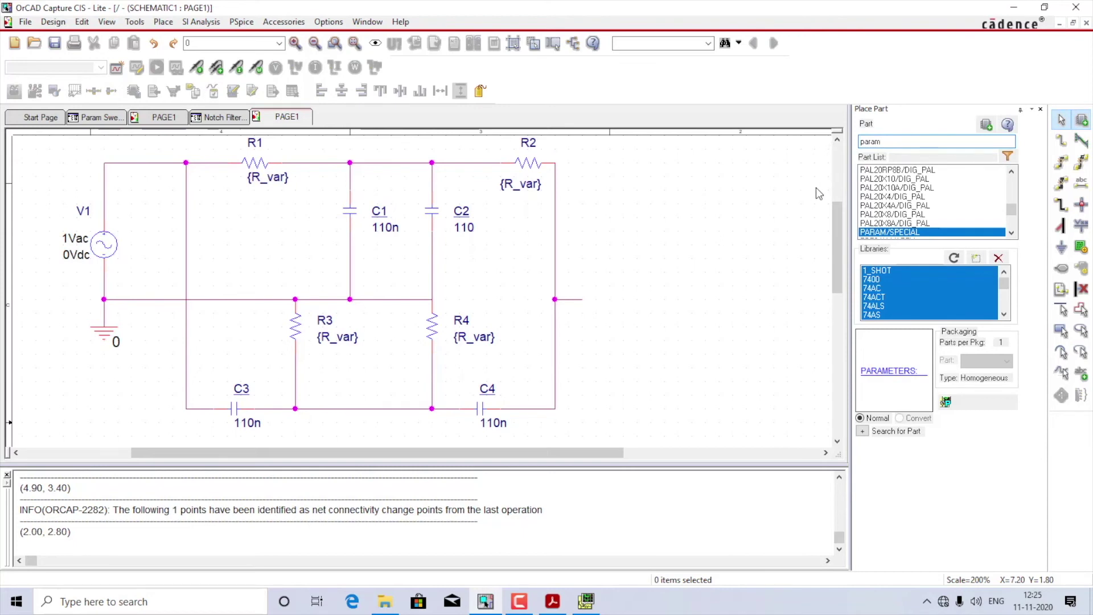
key("Return")
left_click(618, 181)
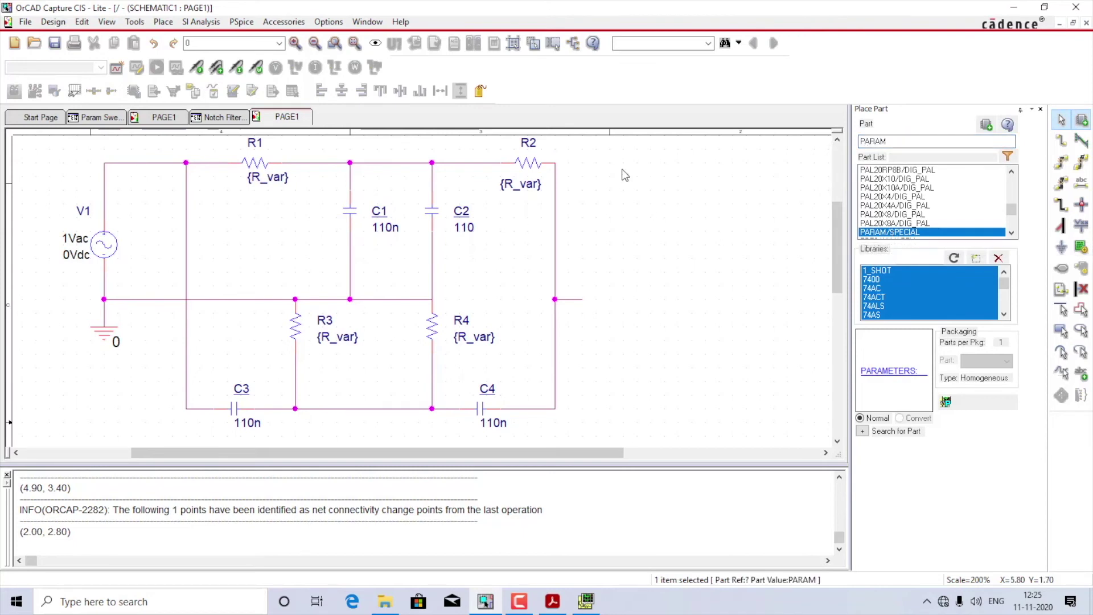
key("Escape")
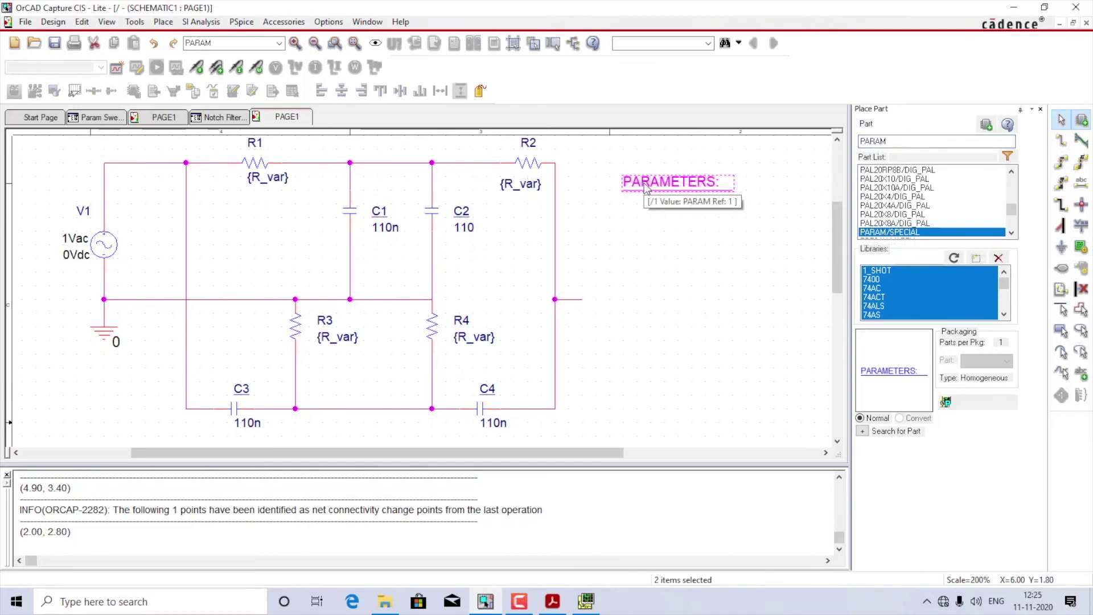
double_click(643, 182)
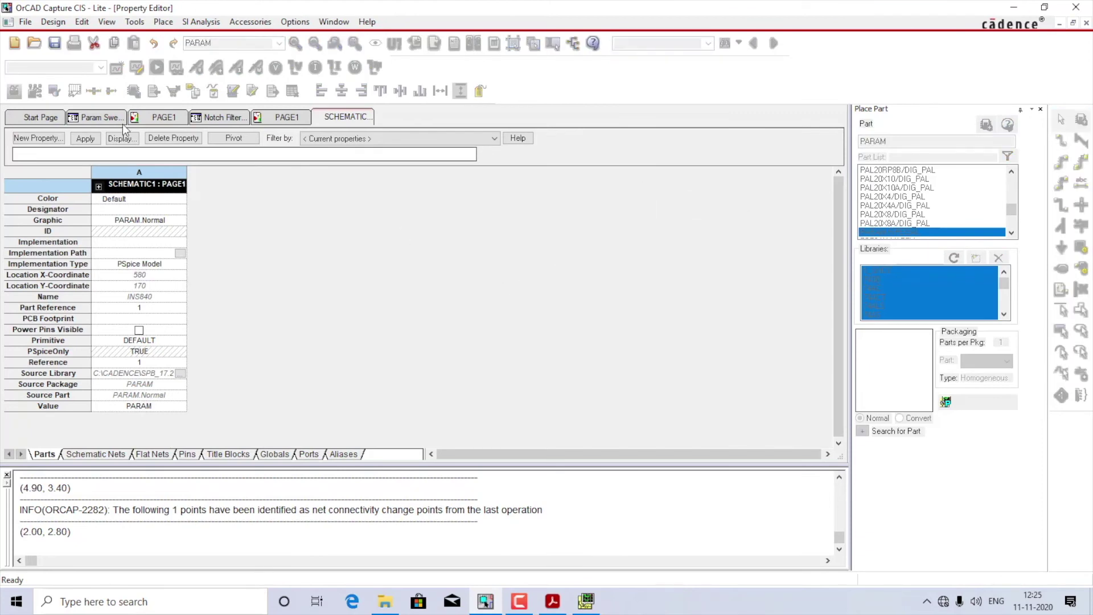
Add a new property named R_var with the value 27k to the PARAM part.
left_click(50, 140)
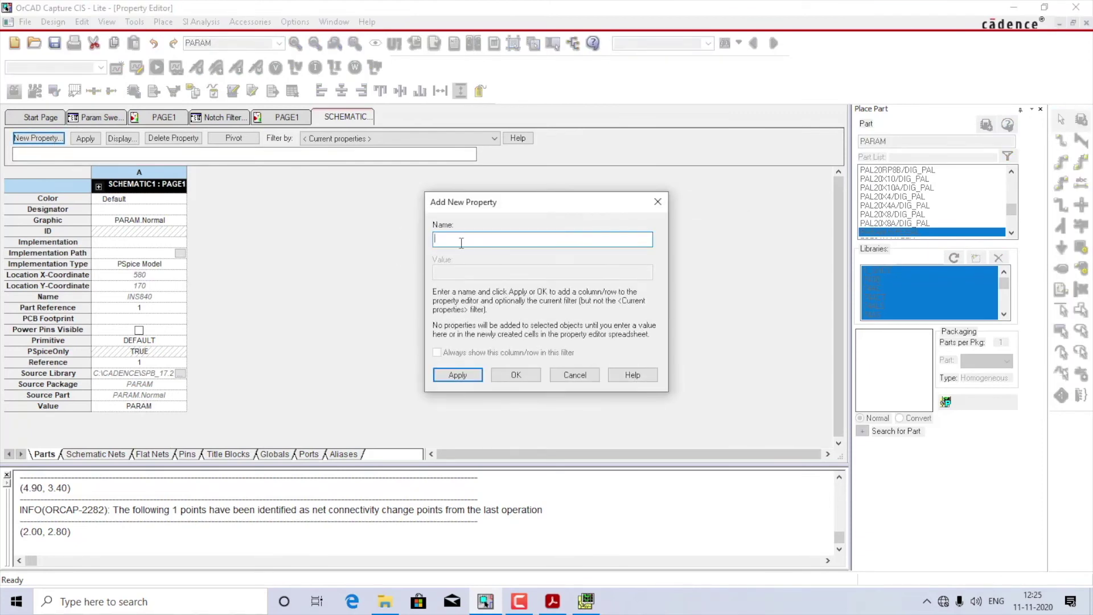
type("R_var")
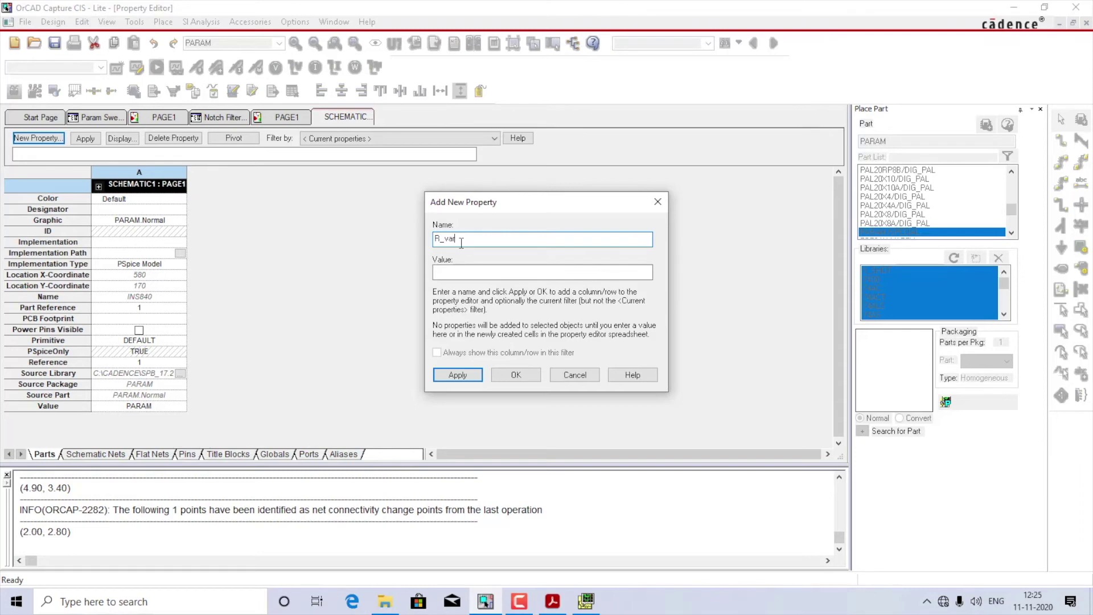
left_click(467, 273)
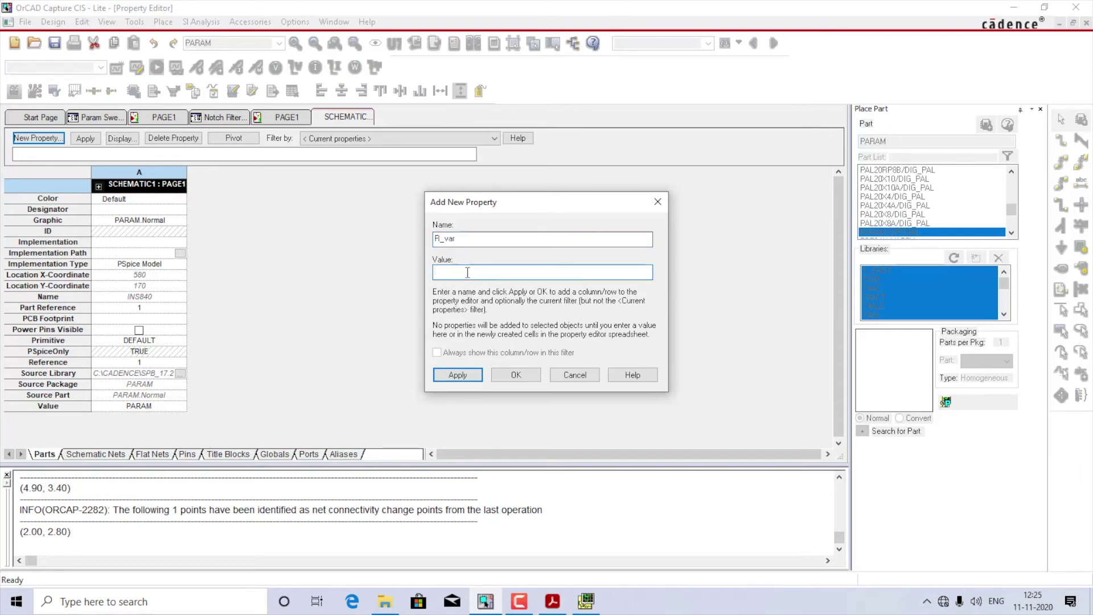
type("27k")
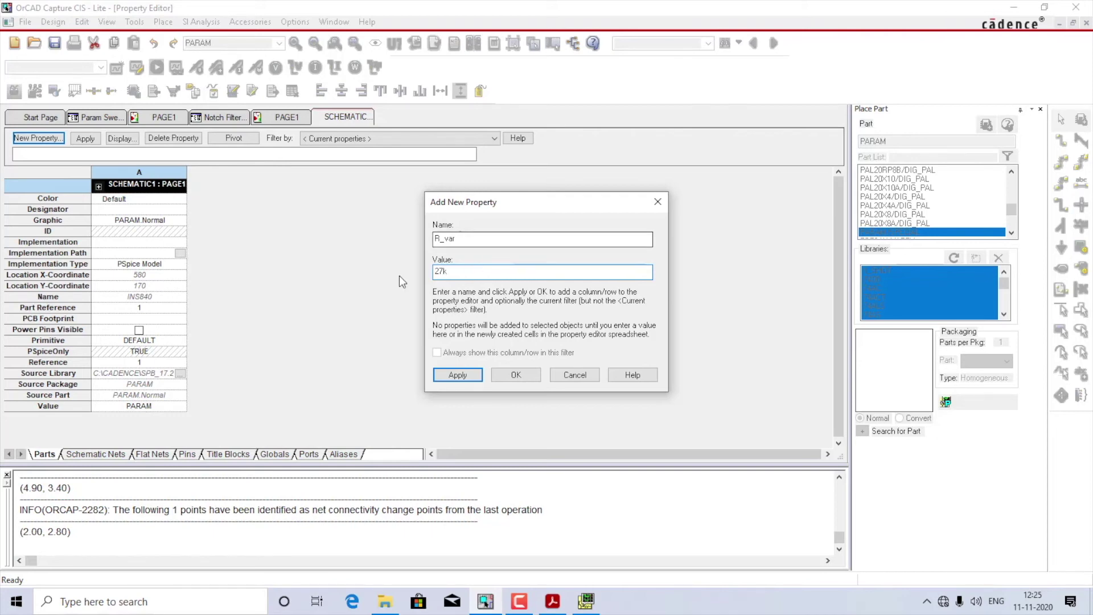
key("Return")
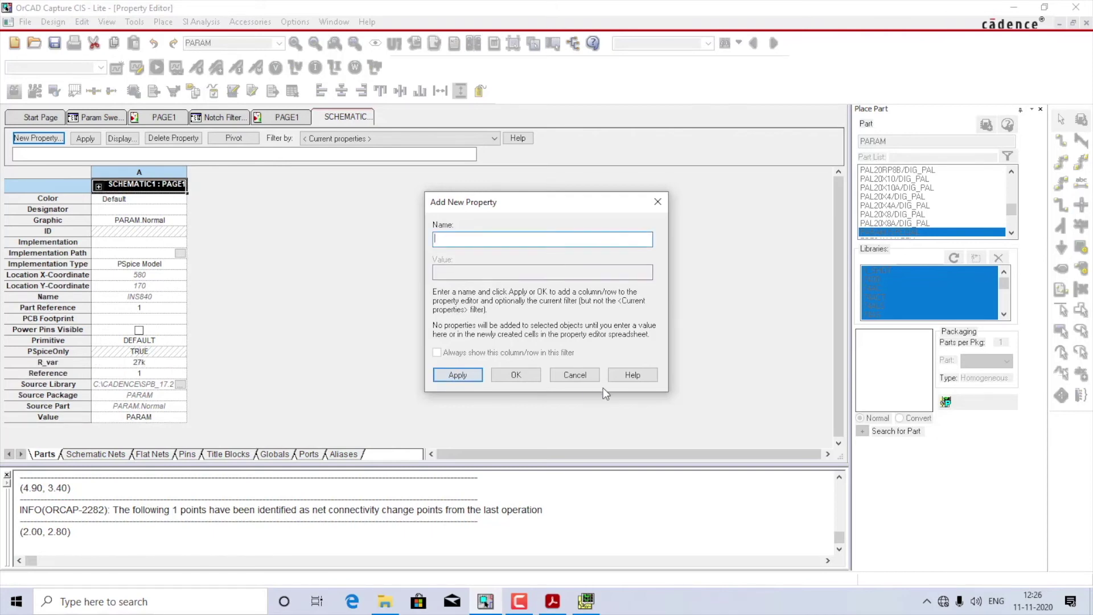
left_click(571, 374)
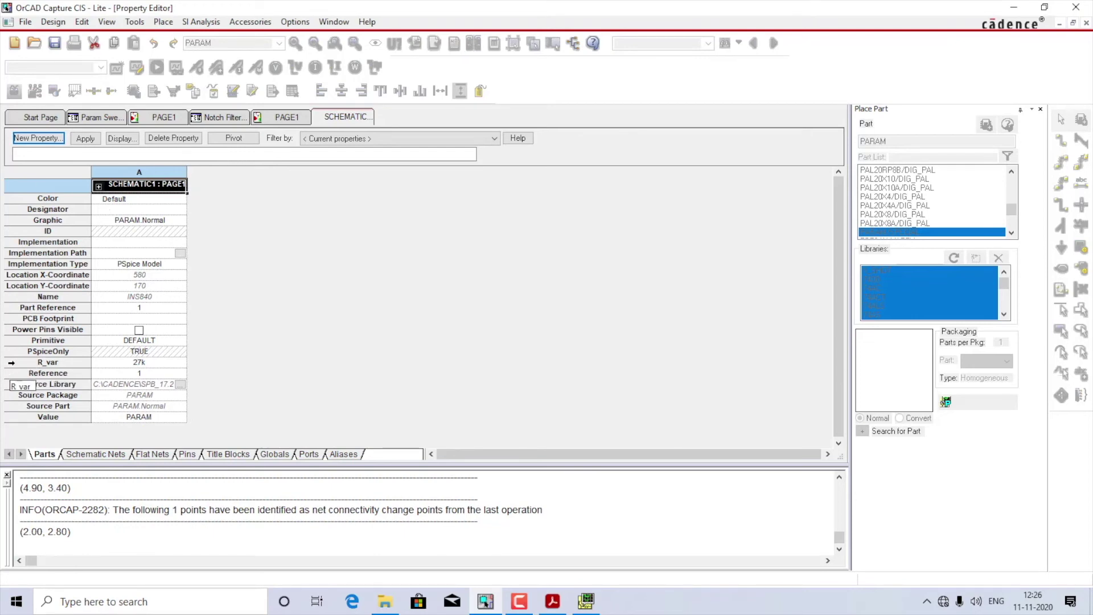
Set the R_var property to display its name and value on the schematic, and close the Property Editor.
left_click(10, 363)
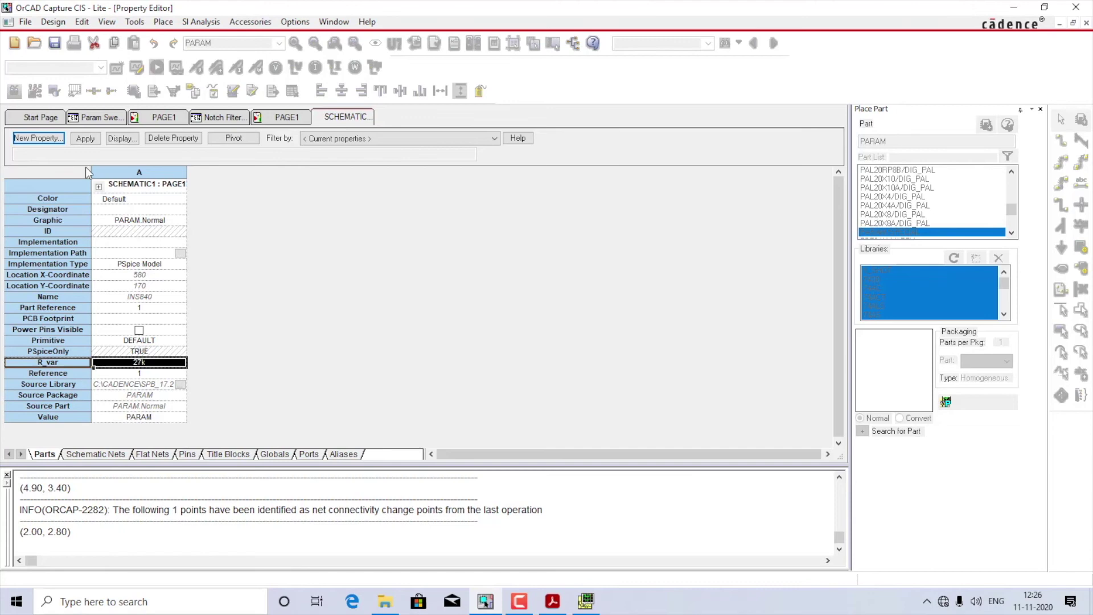
left_click(121, 138)
left_click(478, 296)
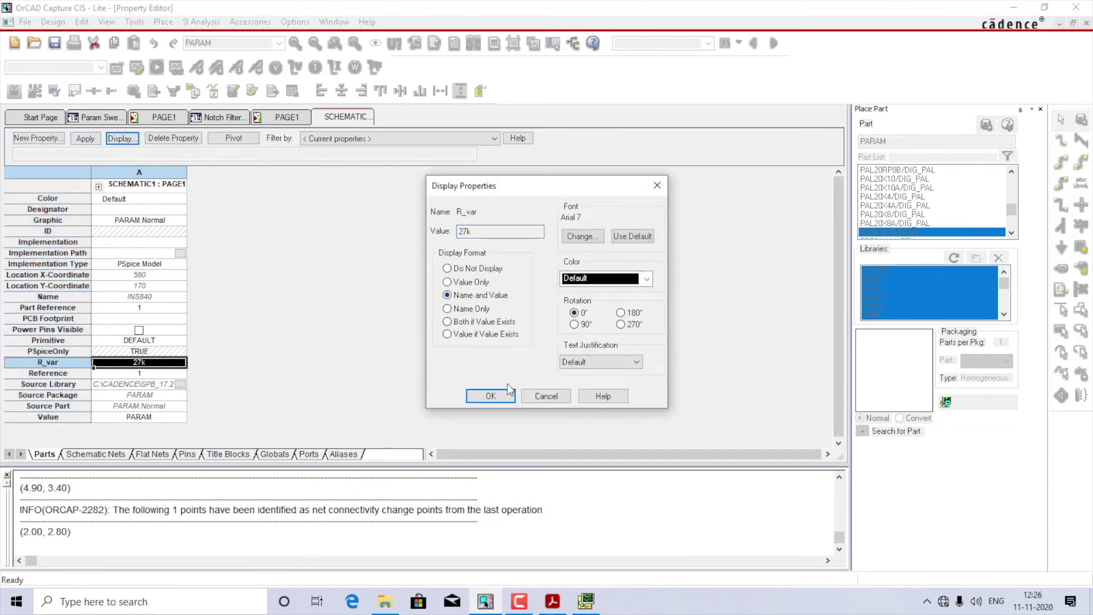
left_click(491, 396)
right_click(347, 119)
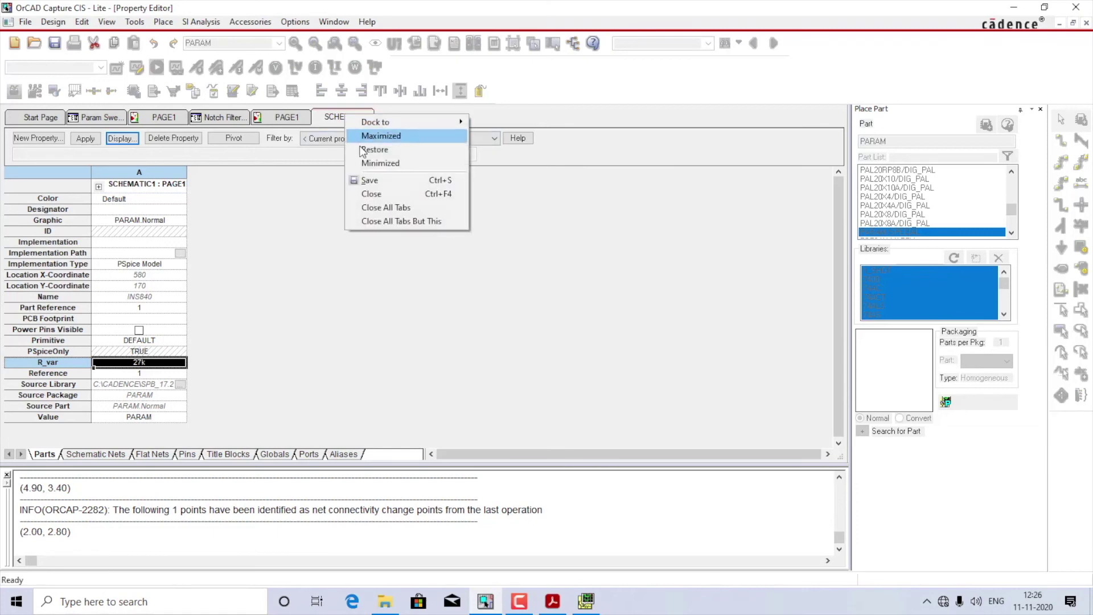
left_click(374, 194)
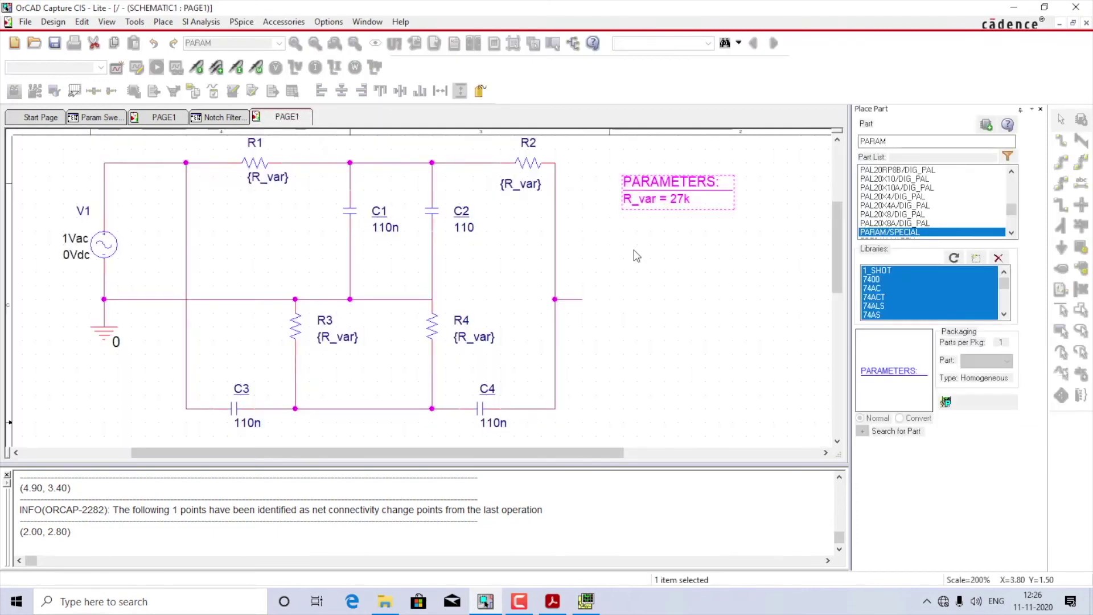
Move R1's {R_var} value label down, clear of the resistor symbol.
left_click(702, 280)
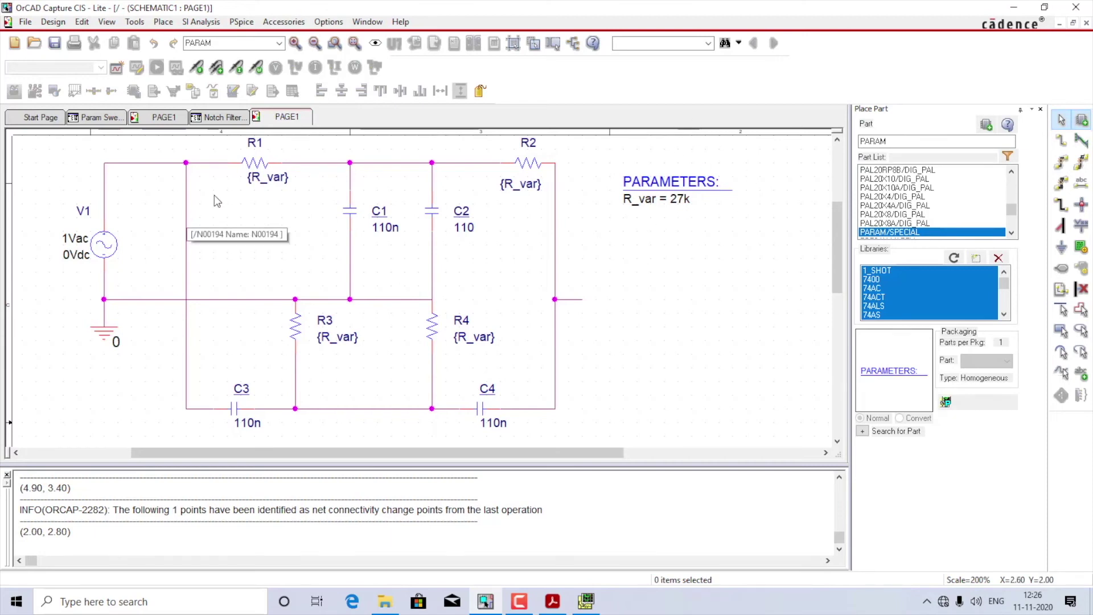
left_click(257, 184)
left_click_drag(259, 188, 251, 208)
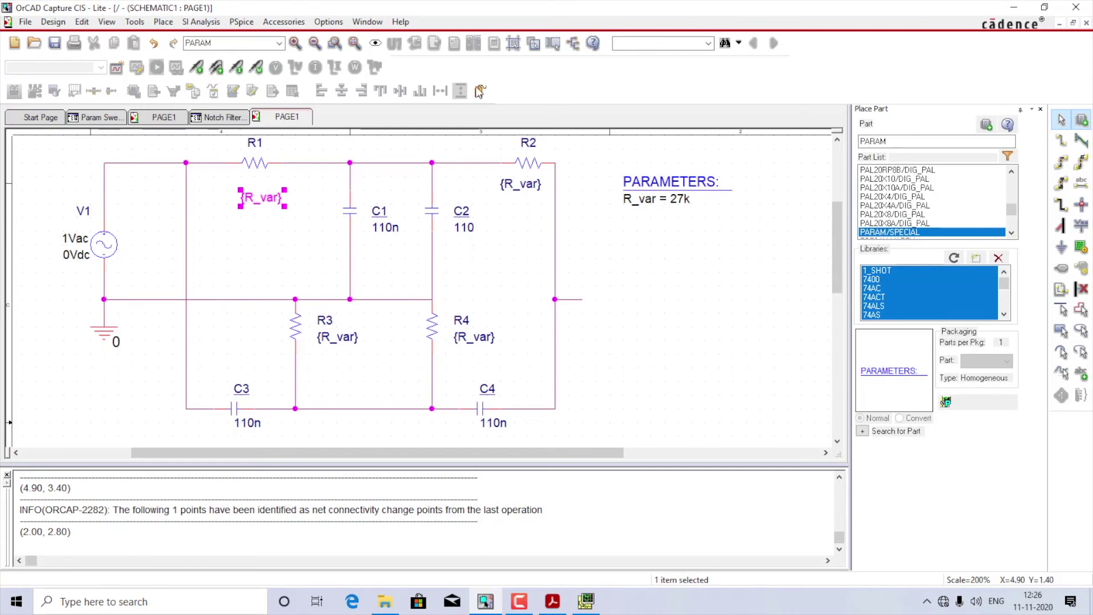
Create a PSpice simulation profile named Notch Filter and bring up its simulation settings.
left_click(234, 22)
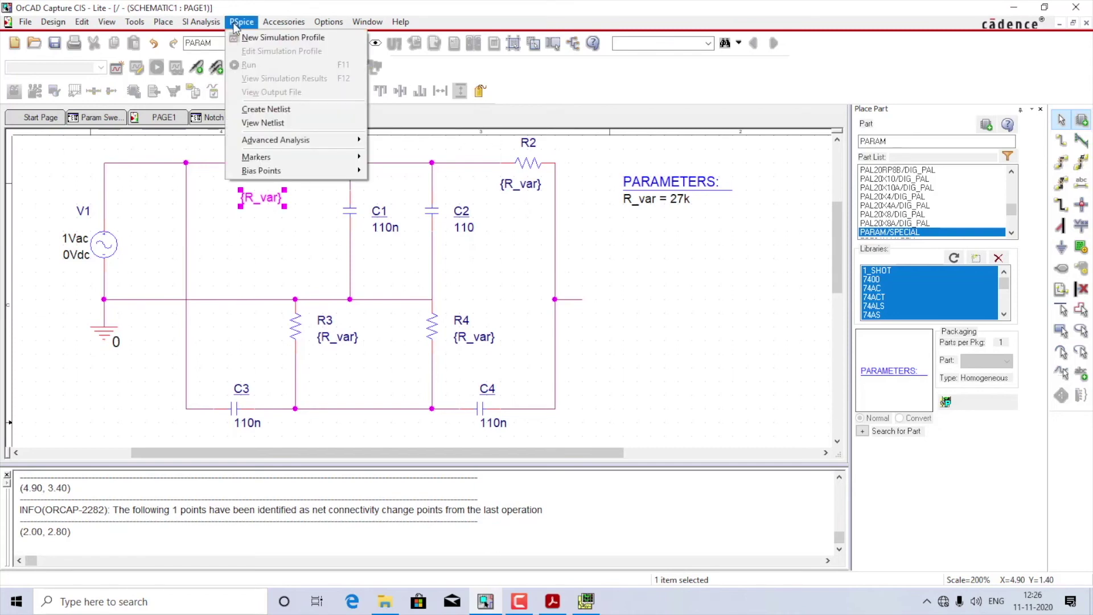
left_click(276, 38)
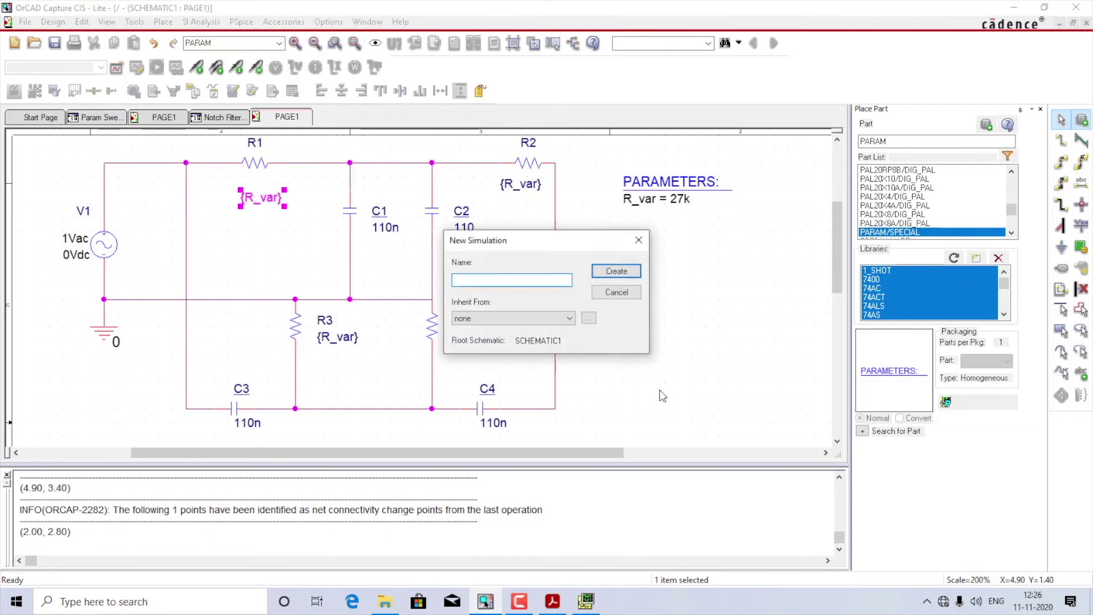
type("Notch Filter")
left_click(626, 273)
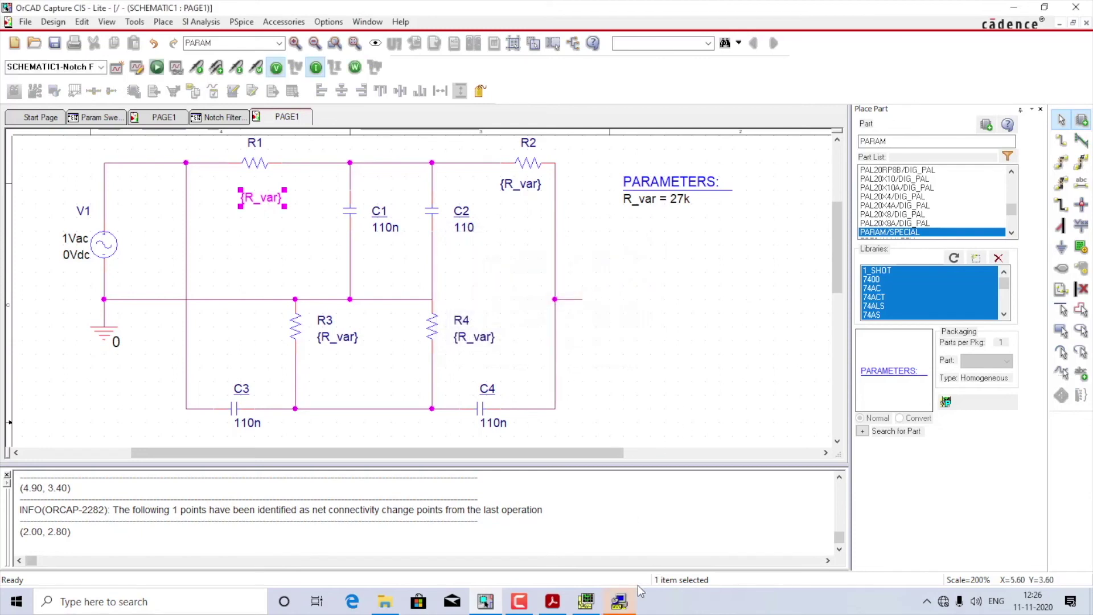
left_click(631, 602)
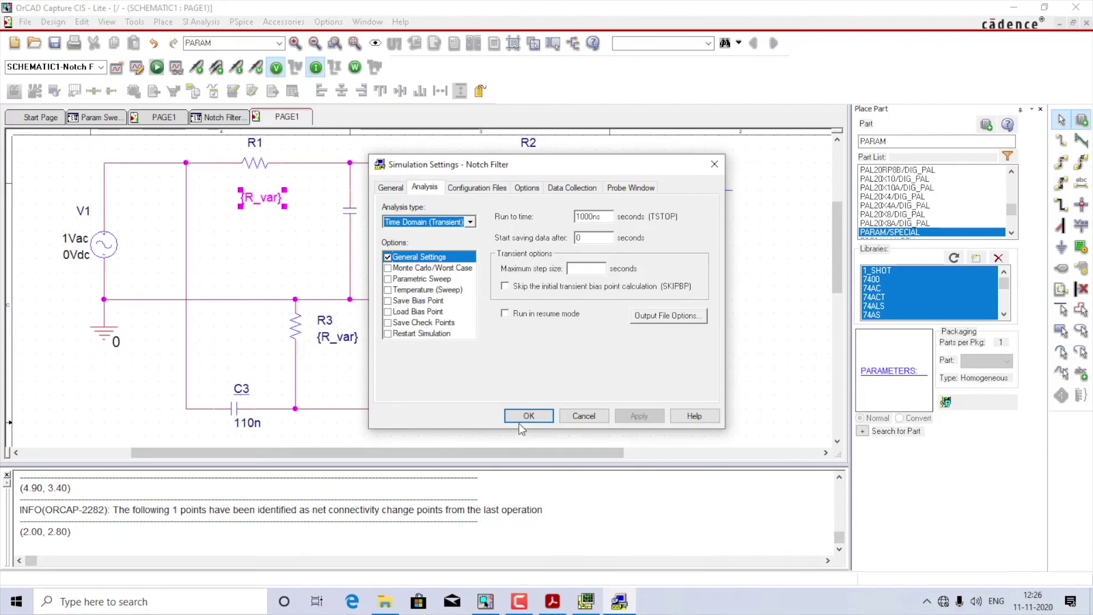
Set the analysis to a logarithmic AC Sweep from 10 to 10k with 100 points per decade.
left_click(430, 222)
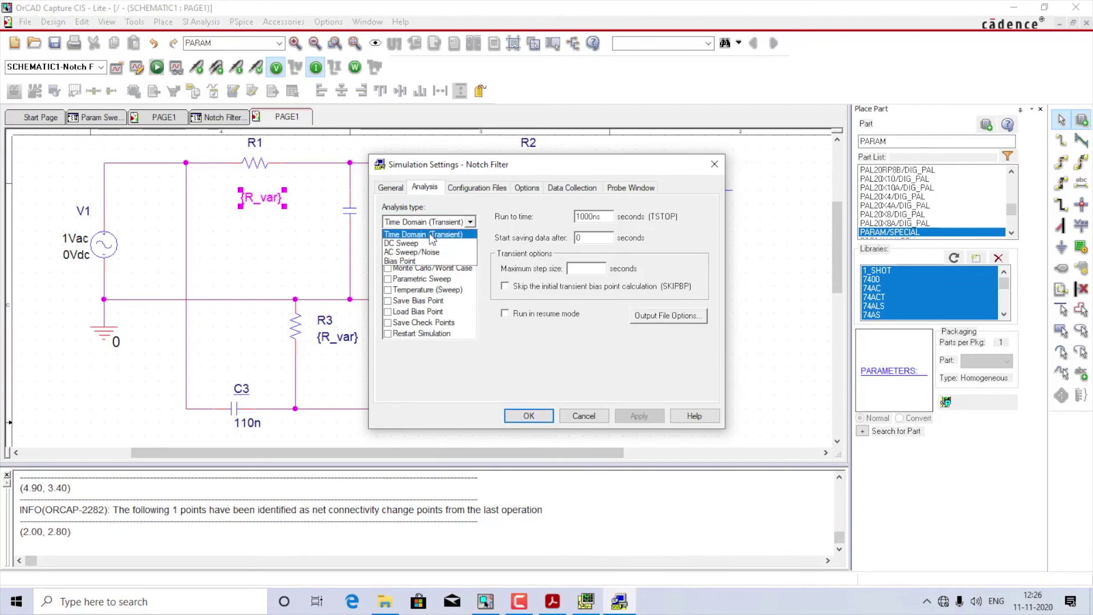
left_click(431, 251)
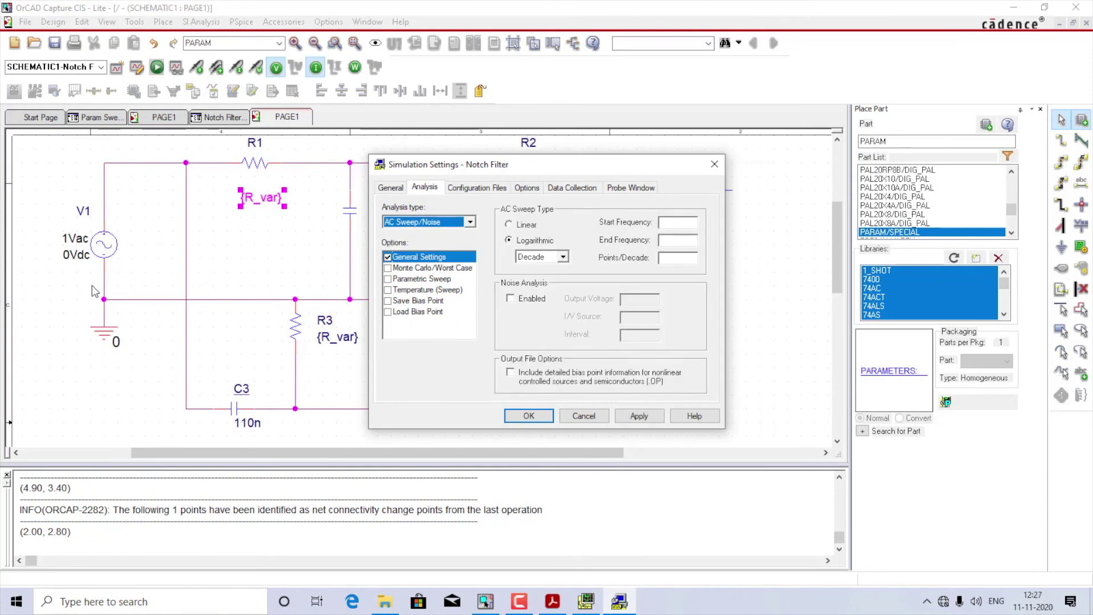
left_click(422, 259)
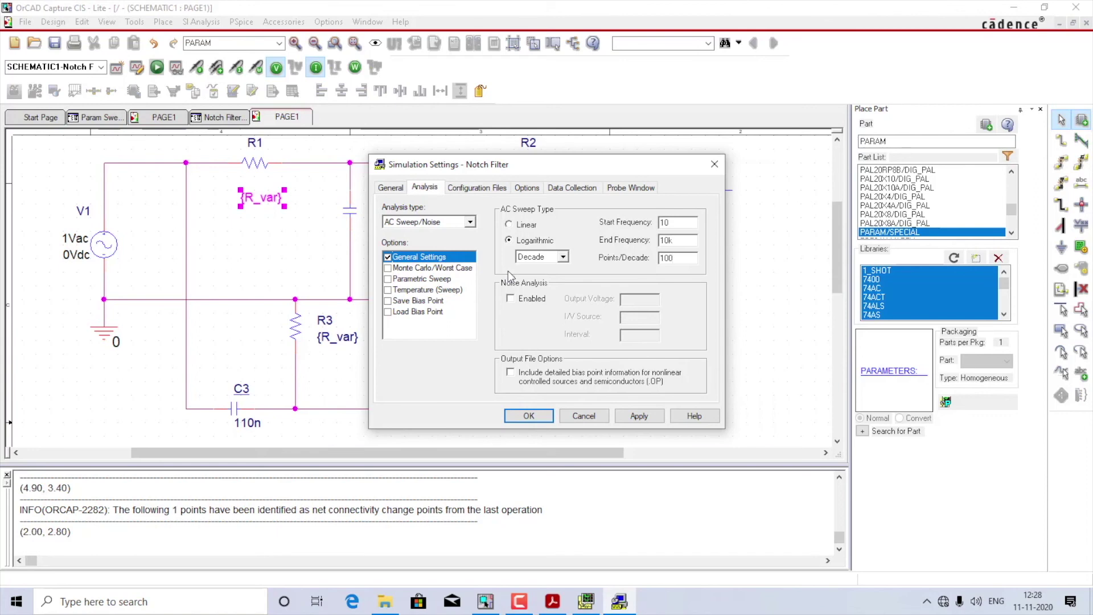
Enable a linear Parametric Sweep of global parameter R_var from 24k to 30k in 1k increments, and apply the settings.
left_click(389, 279)
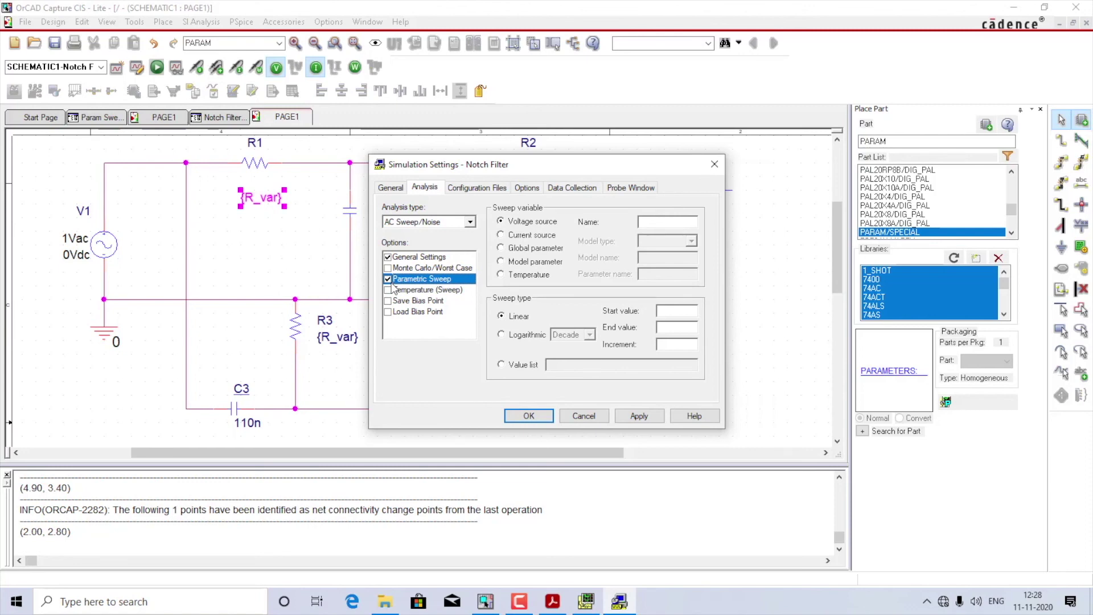
left_click(501, 249)
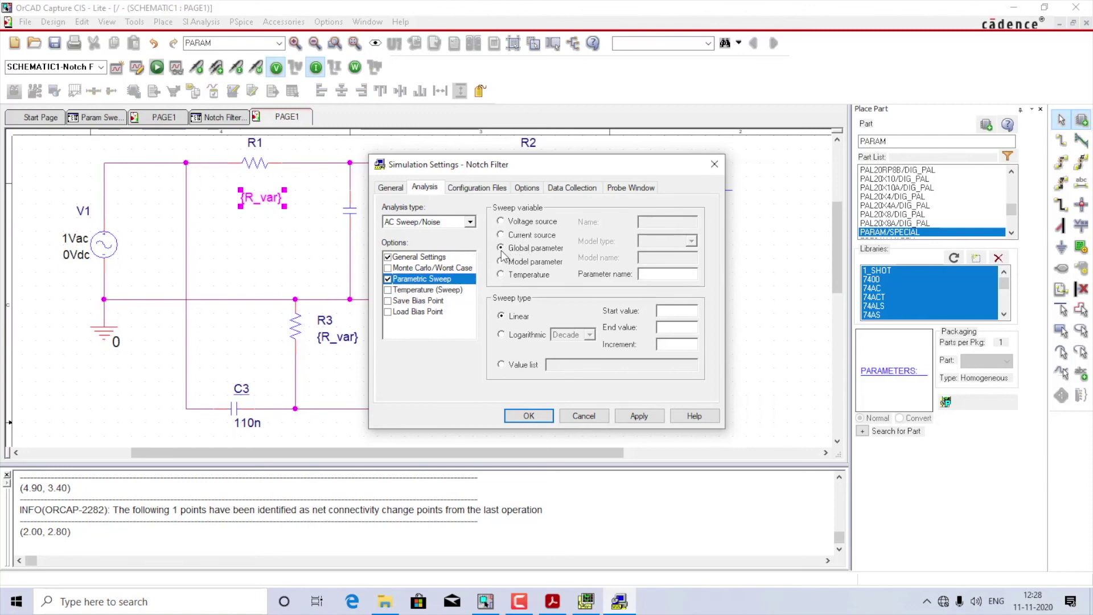
left_click(673, 271)
left_click(690, 328)
left_click(685, 344)
type("1k")
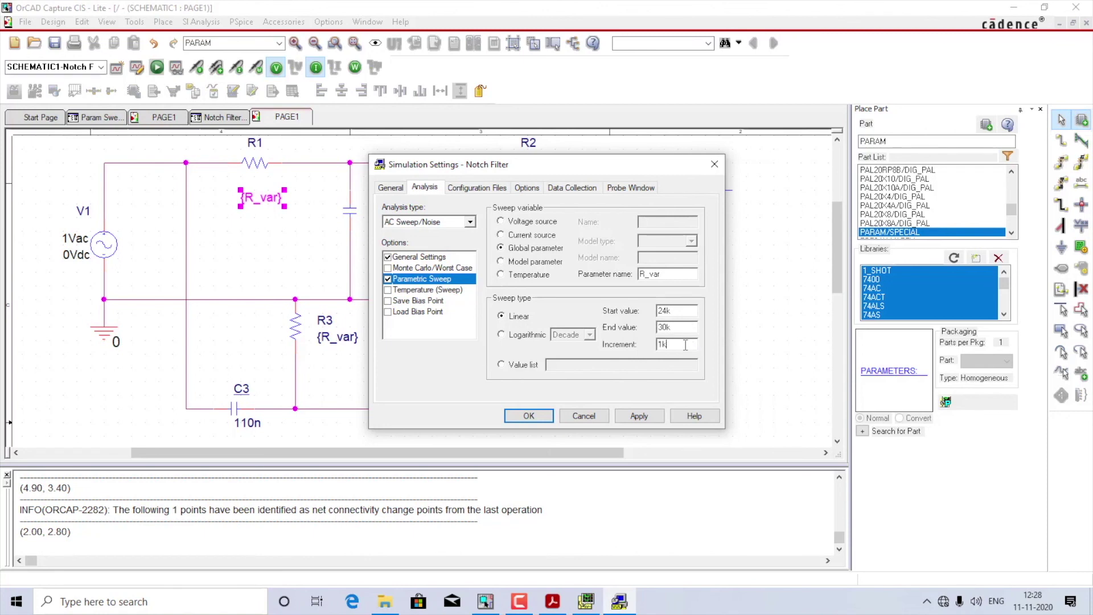
left_click(638, 415)
left_click(528, 415)
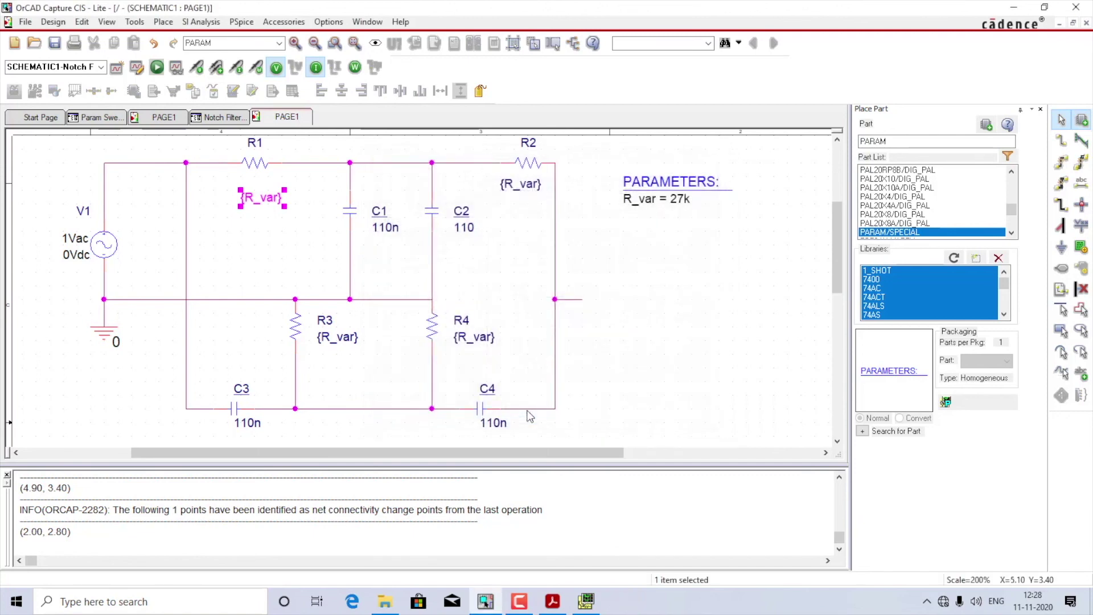
Run the simulation, and place a dB Magnitude of Voltage marker on the open end of the output wire.
left_click(159, 71)
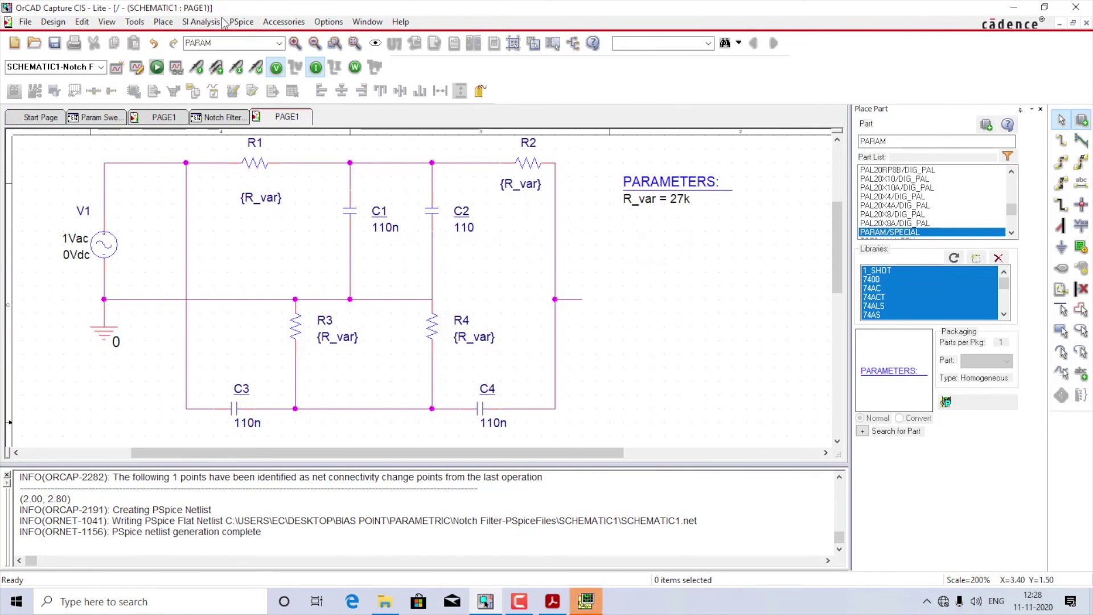
left_click(242, 22)
mouse_move(262, 157)
mouse_move(447, 212)
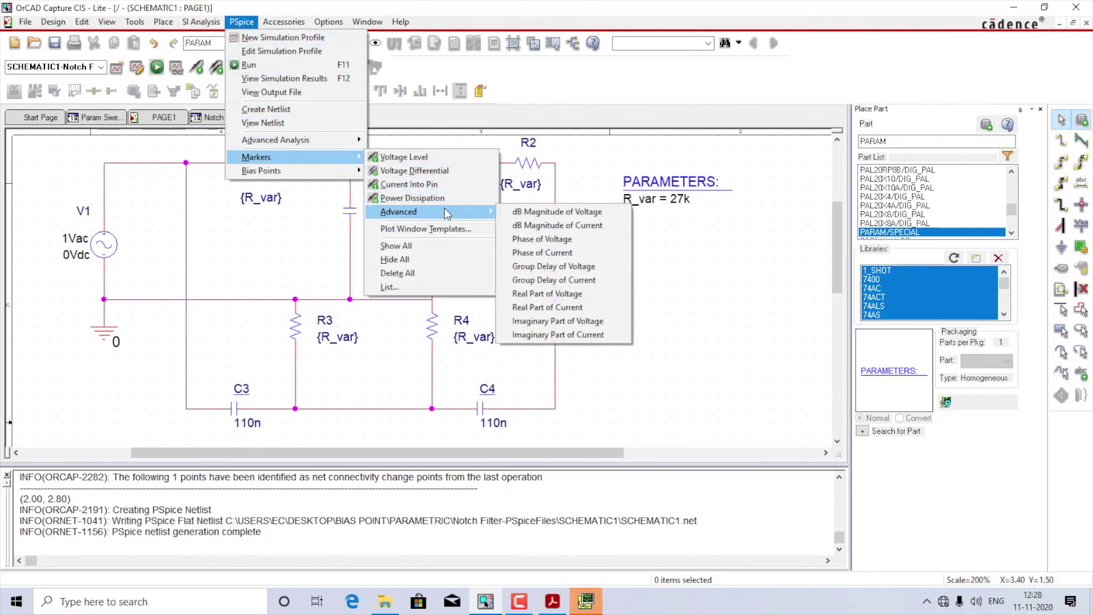
left_click(576, 212)
left_click(587, 302)
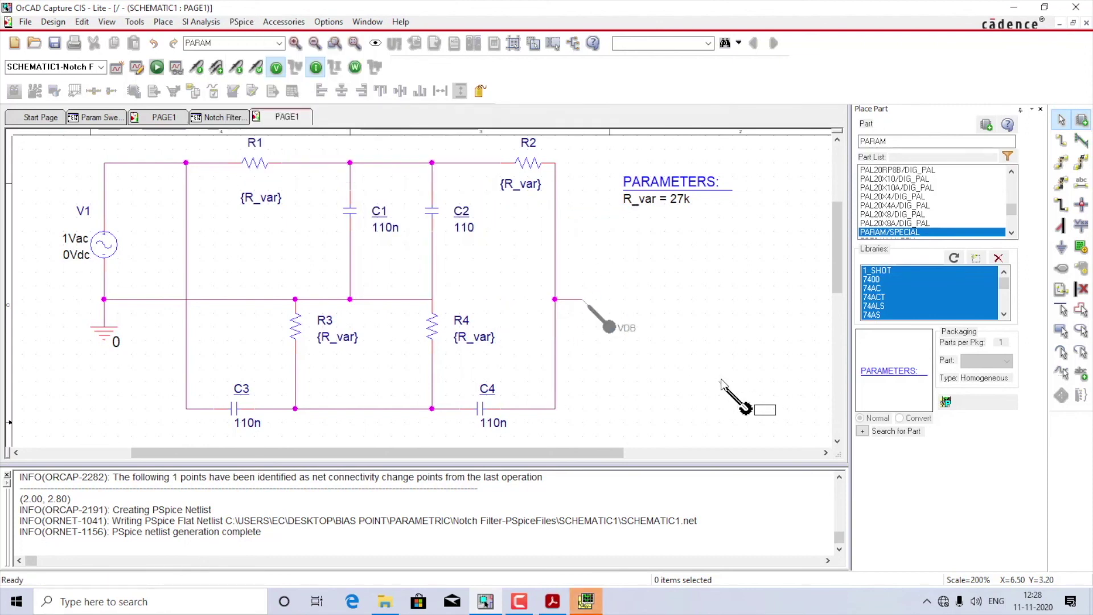
Rerun the simulation and load all the R_var sections into the frequency response plot.
left_click(157, 67)
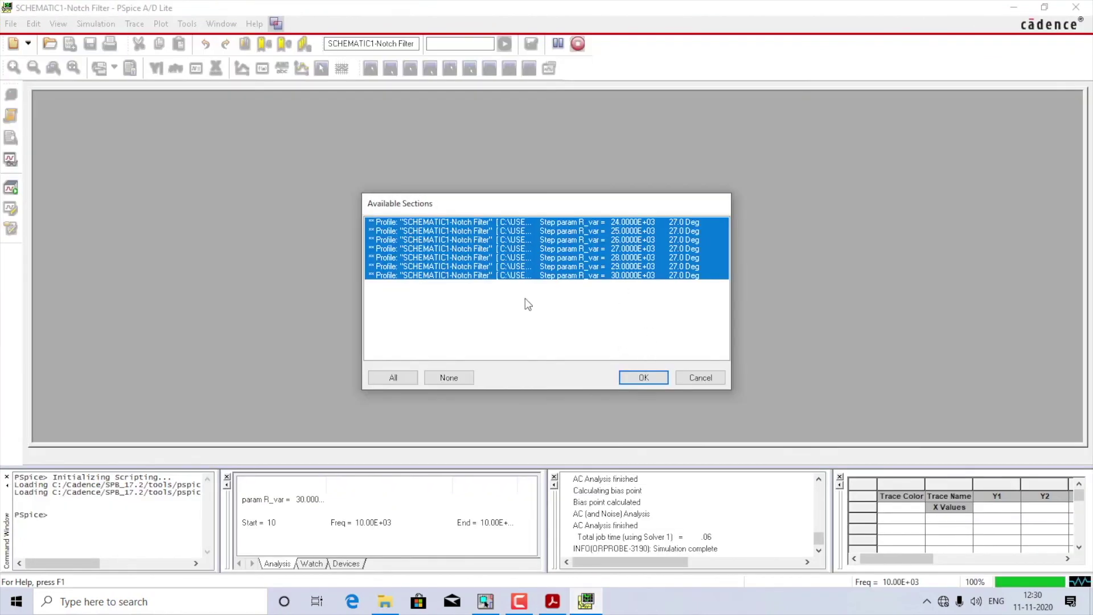
left_click(641, 378)
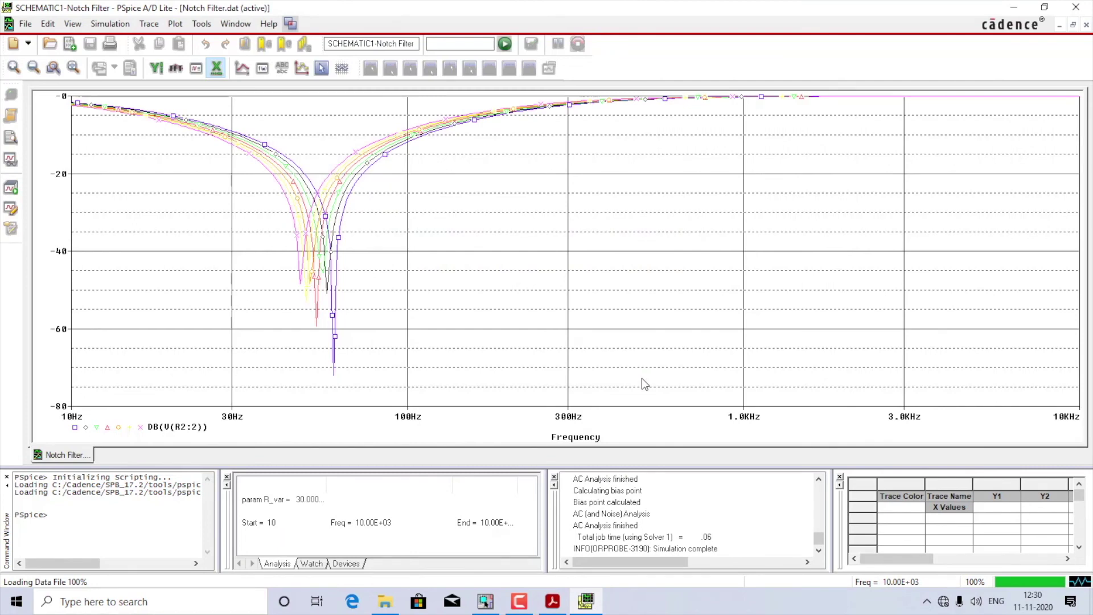